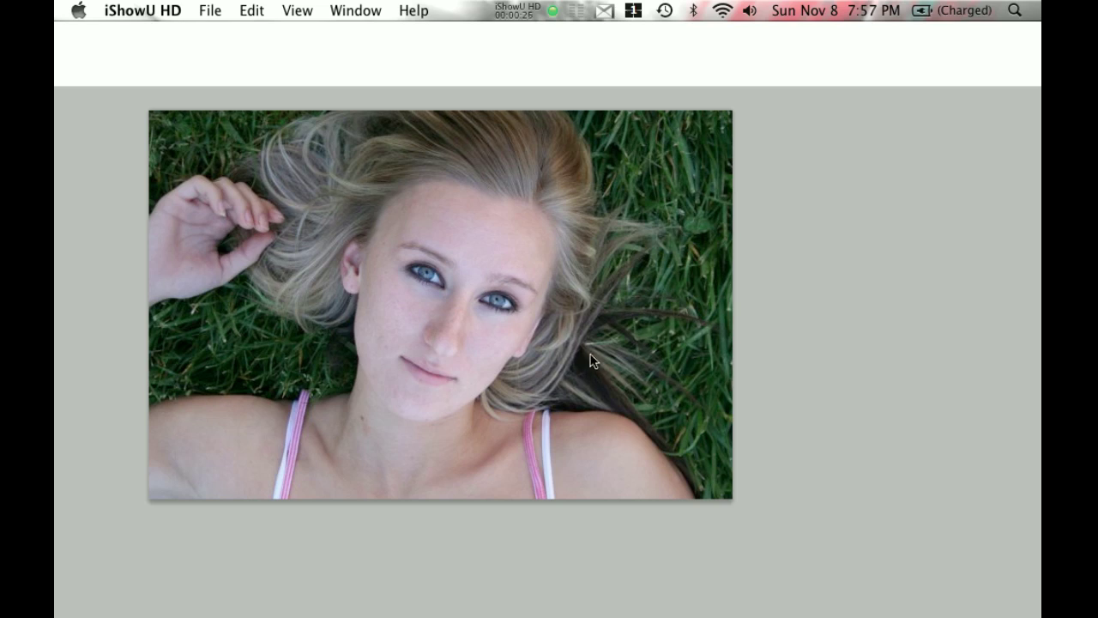
Bring the Photoshop window with the grass portrait on Layer 1 to the front.
click(608, 377)
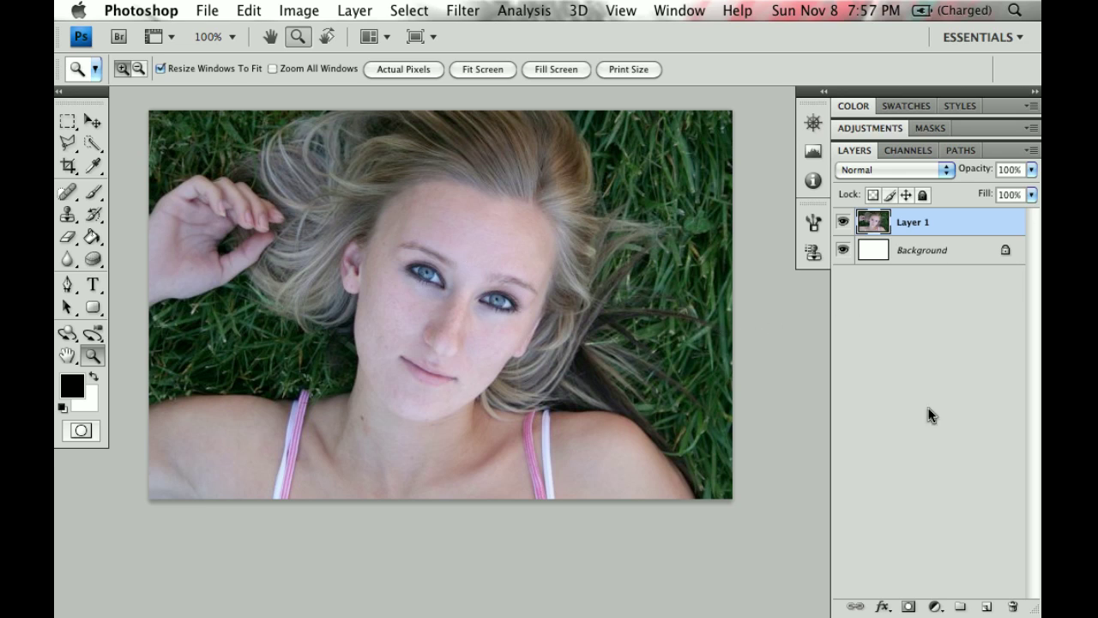
Add a Levels adjustment layer and pull the Red channel's white input to 226.
click(935, 607)
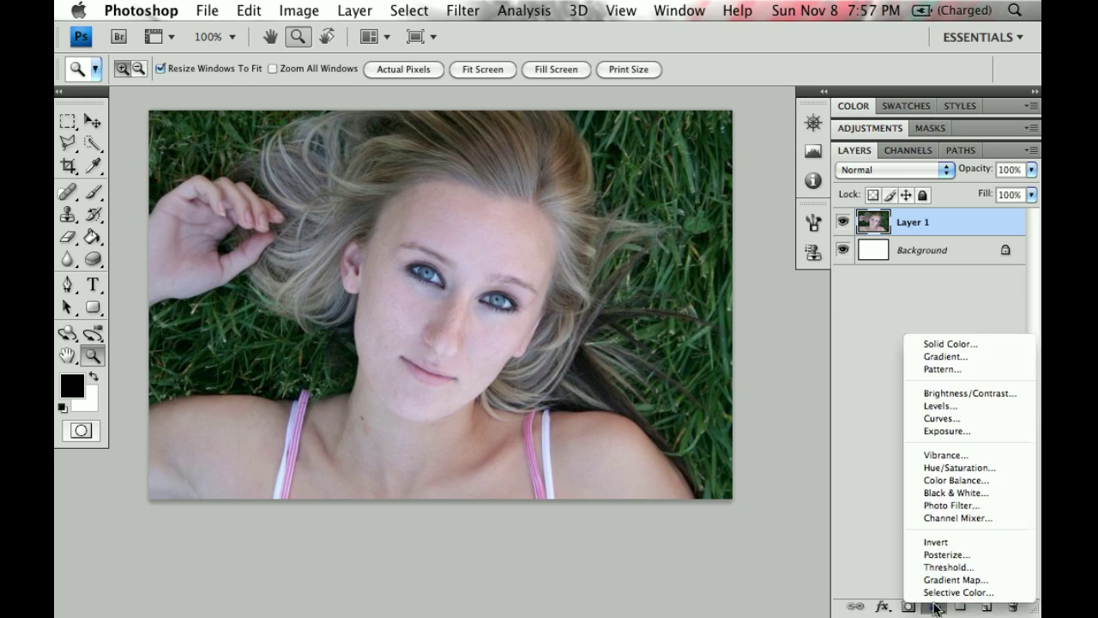
click(942, 405)
click(902, 188)
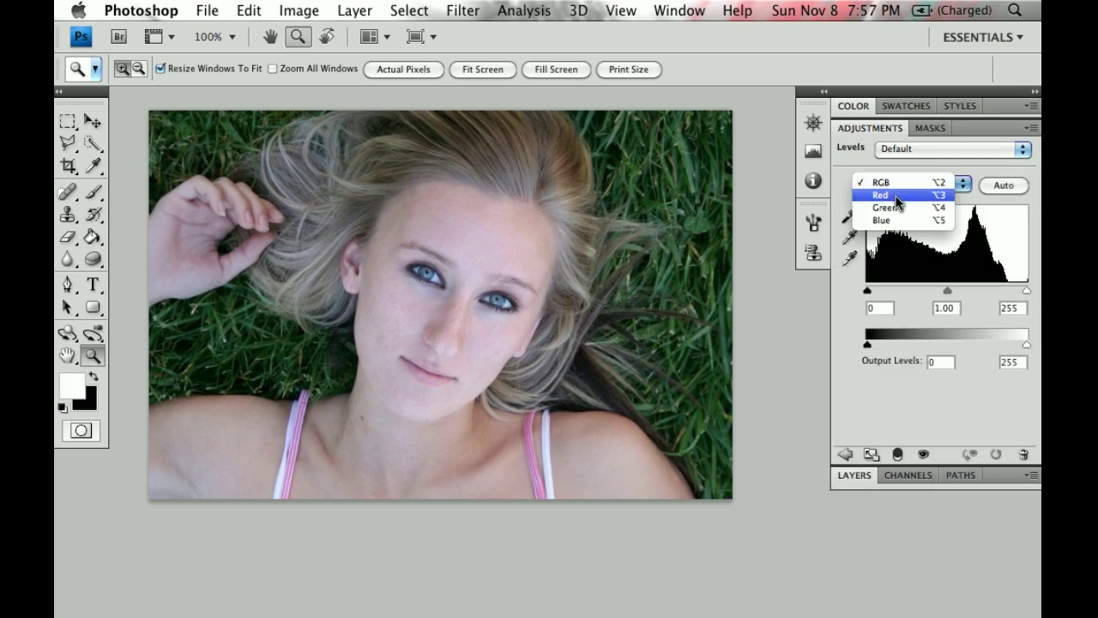
click(897, 196)
drag(1027, 294, 1011, 294)
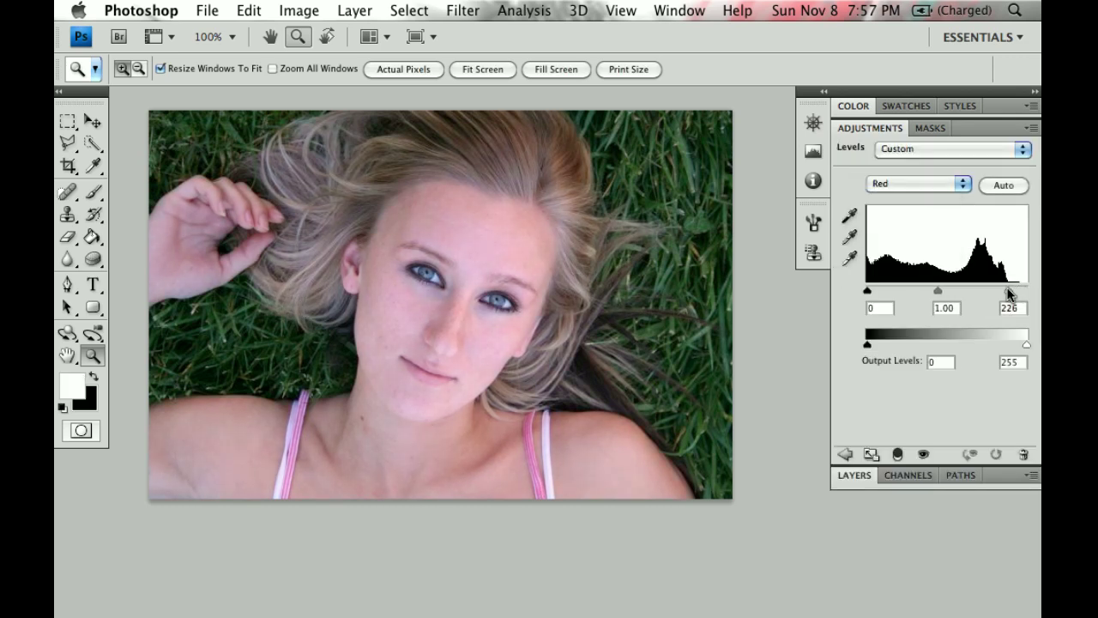
Set the Green channel's white input to 210 and its black input to 8.
click(917, 184)
click(915, 195)
drag(1027, 291, 1000, 291)
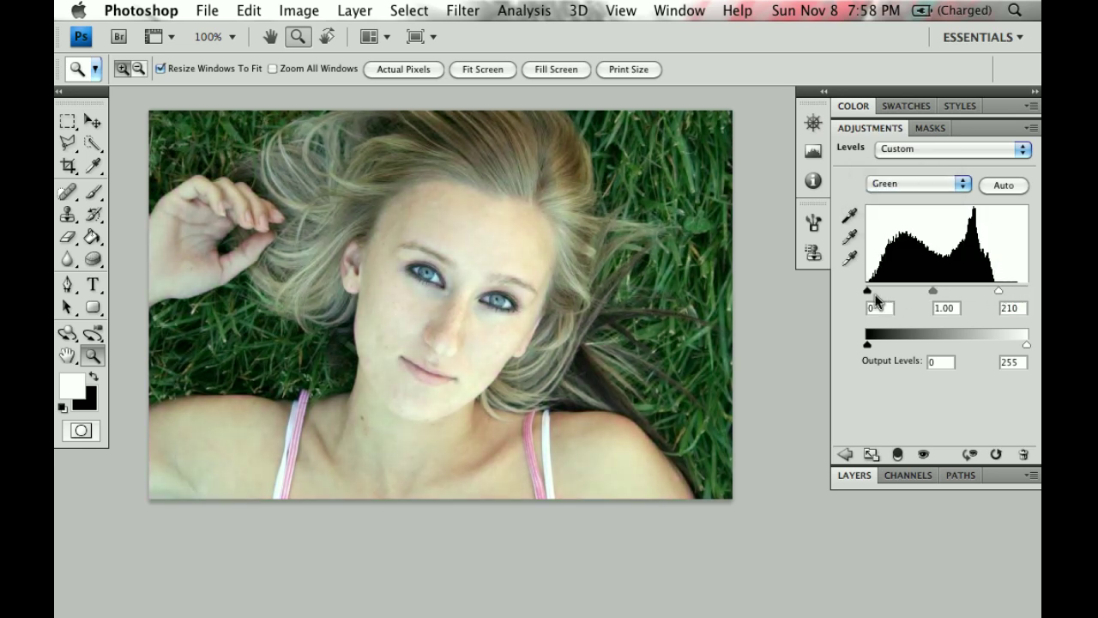
drag(868, 292, 872, 292)
Pull the Blue channel's white input to 226 and return to the layers list.
click(884, 183)
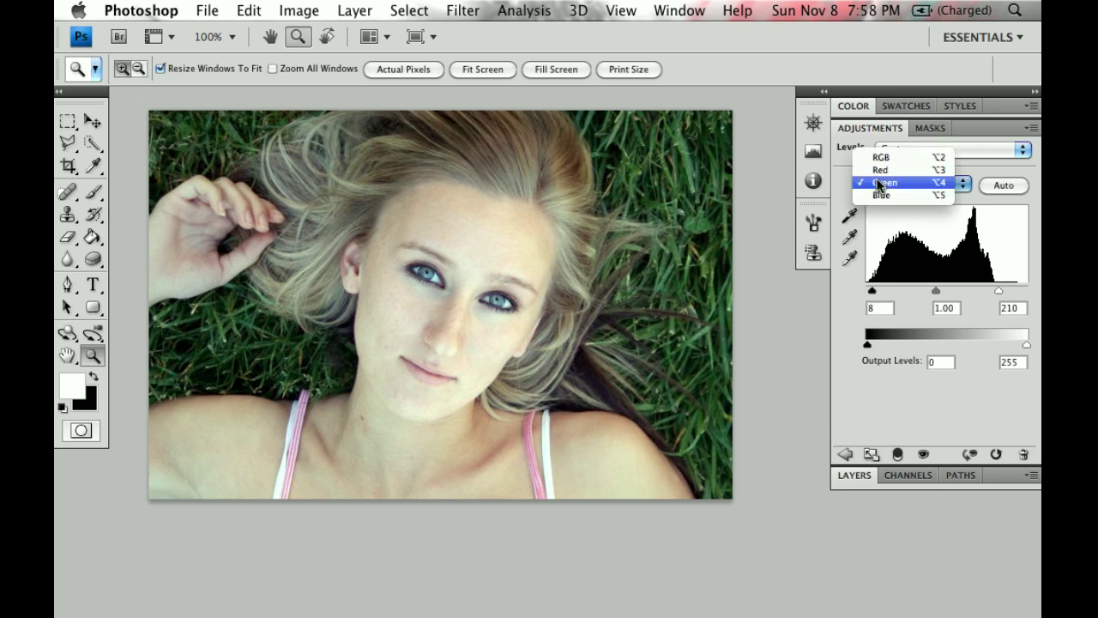
key(Return)
drag(1026, 296, 1011, 296)
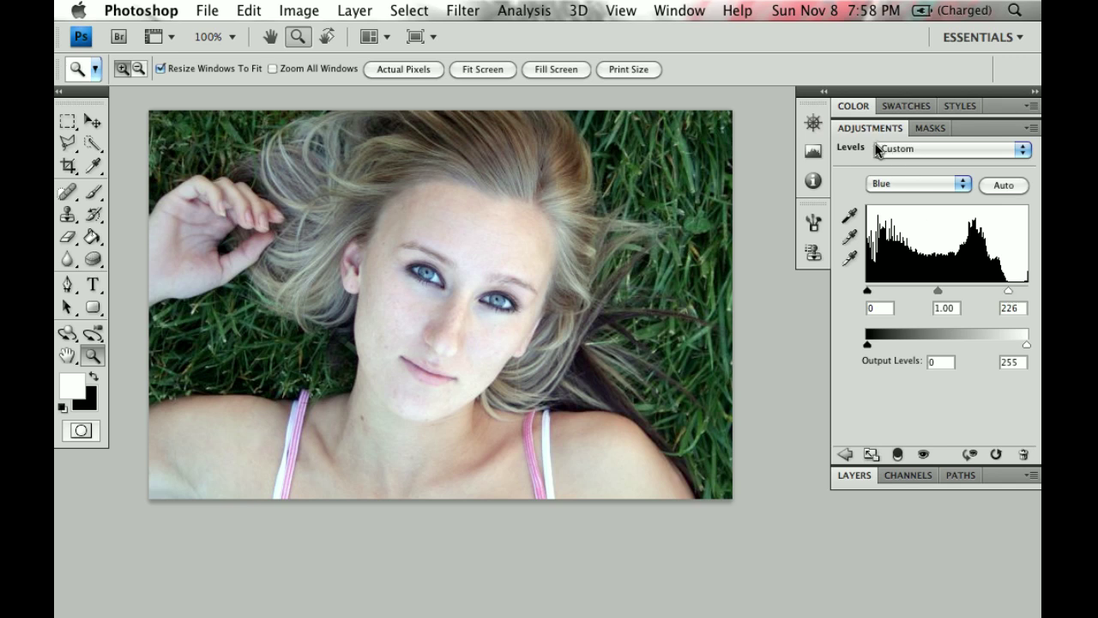
click(855, 475)
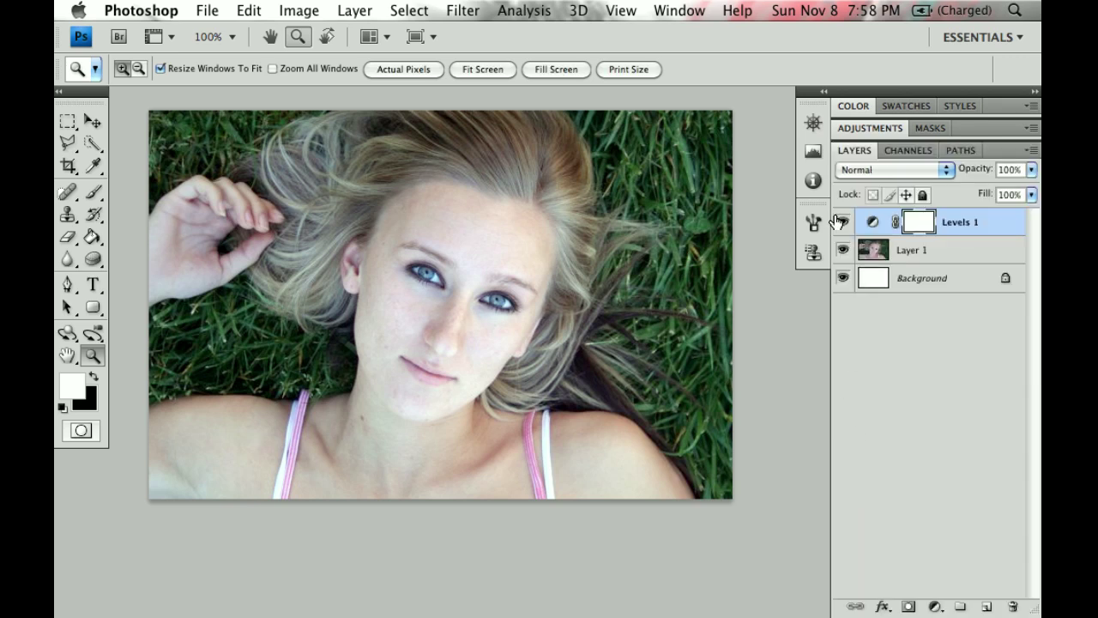
click(841, 221)
click(841, 221)
Duplicate Layer 1 and apply Reduce Noise with Strength 10 and Preserve Details 35%.
drag(956, 250, 987, 605)
key(x)
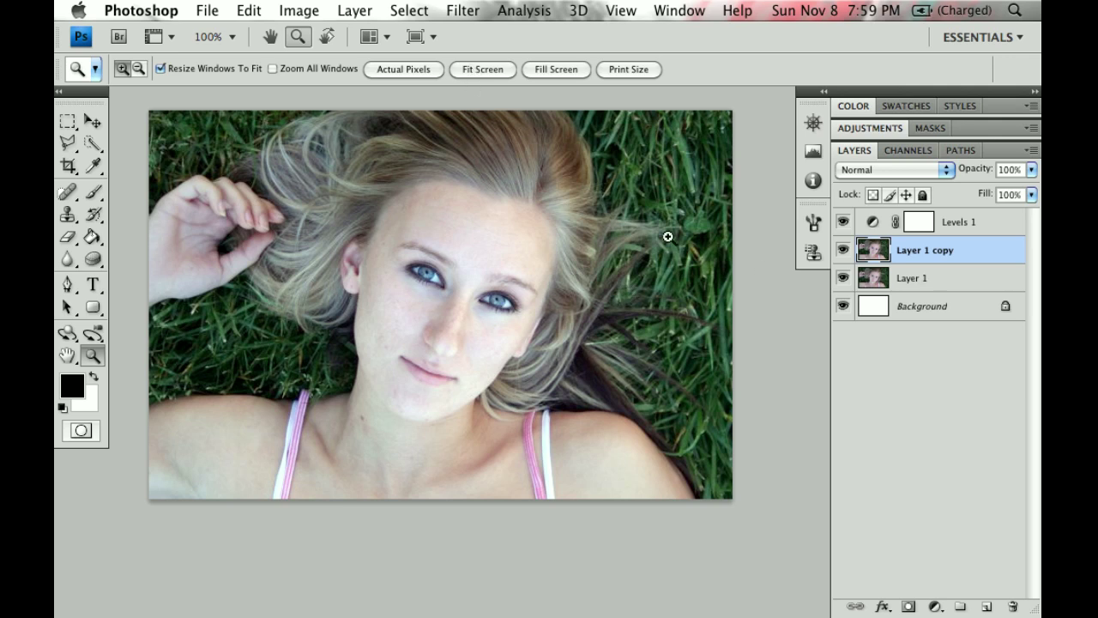
click(463, 12)
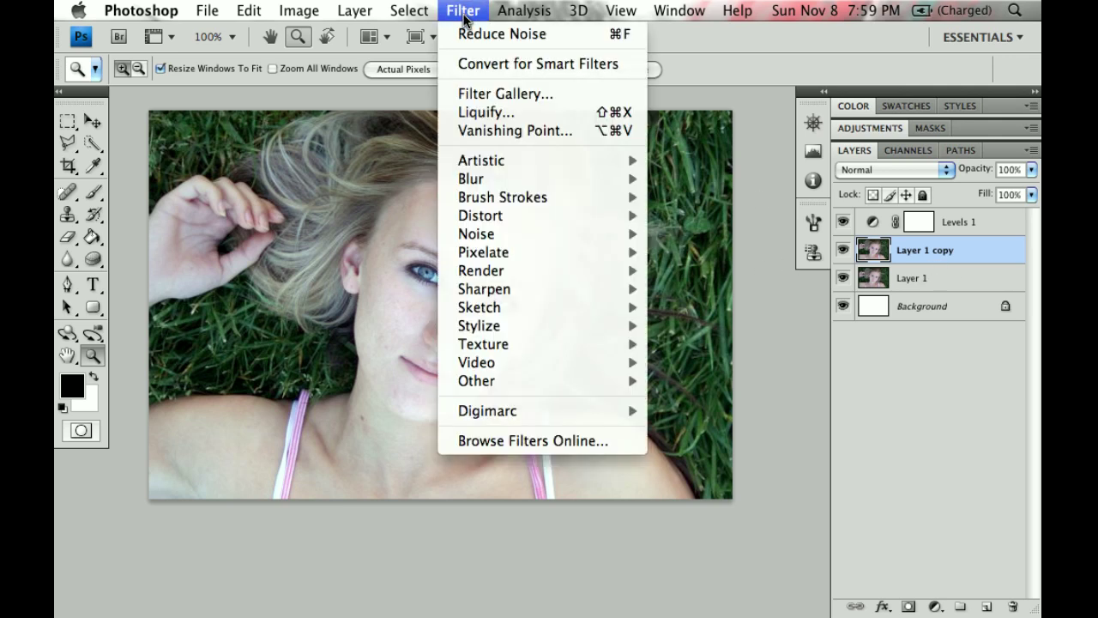
mouse_move(533, 241)
click(715, 306)
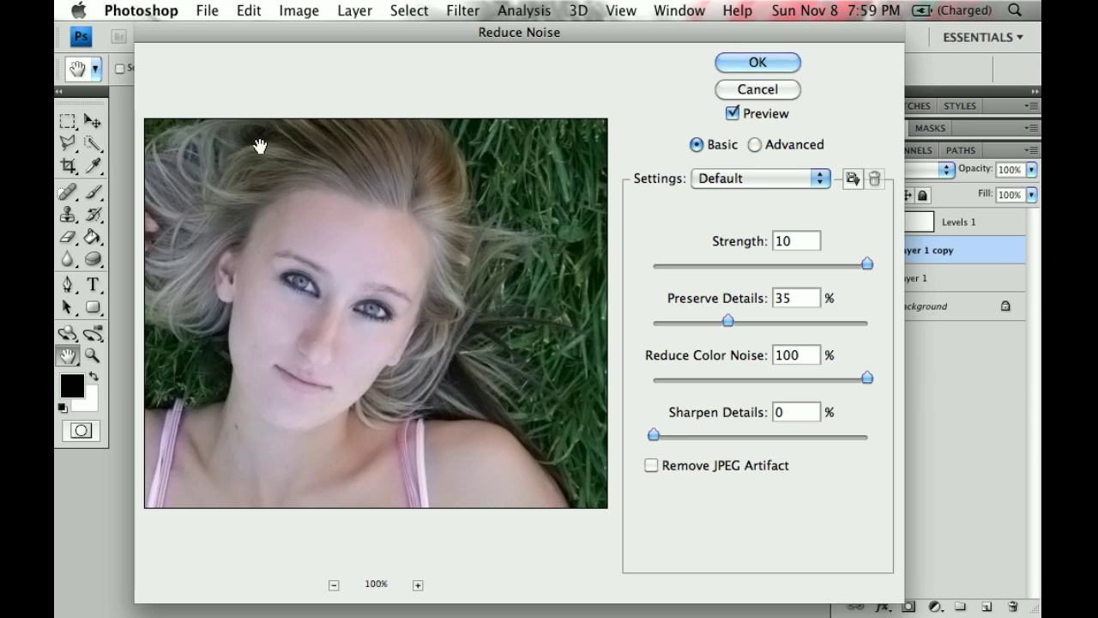
click(758, 62)
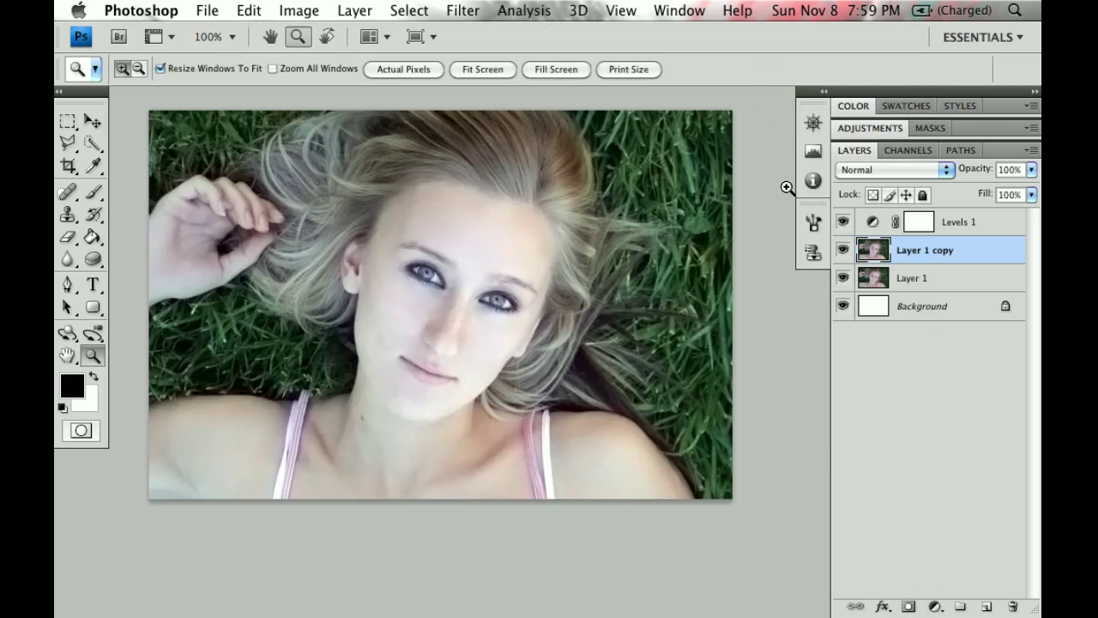
Add a Hide All layer mask to Layer 1 copy and zoom to 160% on the face.
click(356, 12)
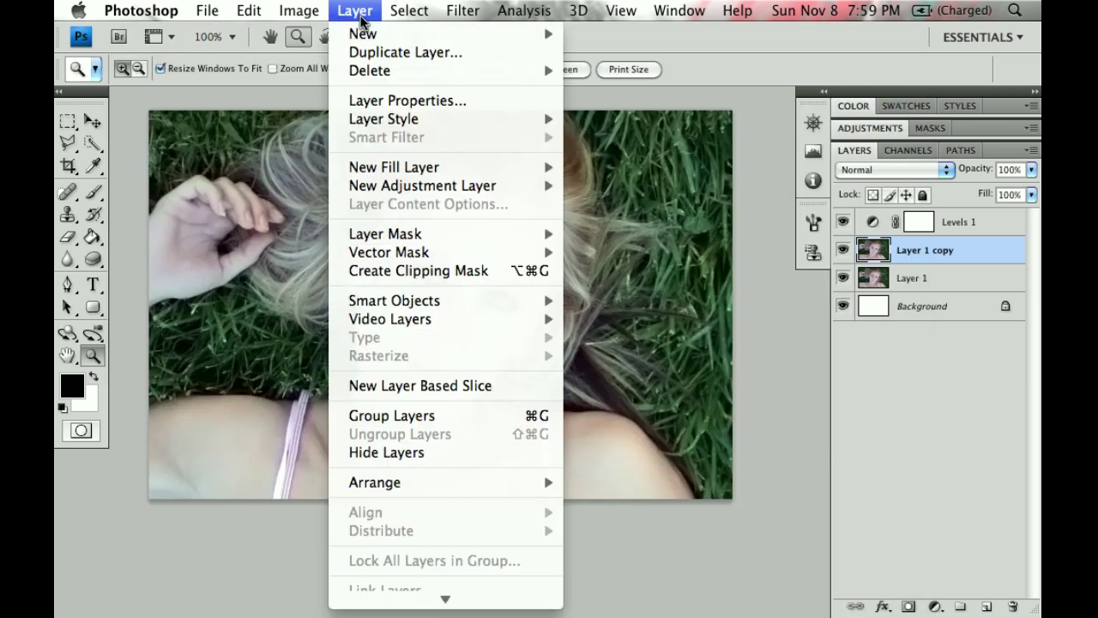
mouse_move(441, 236)
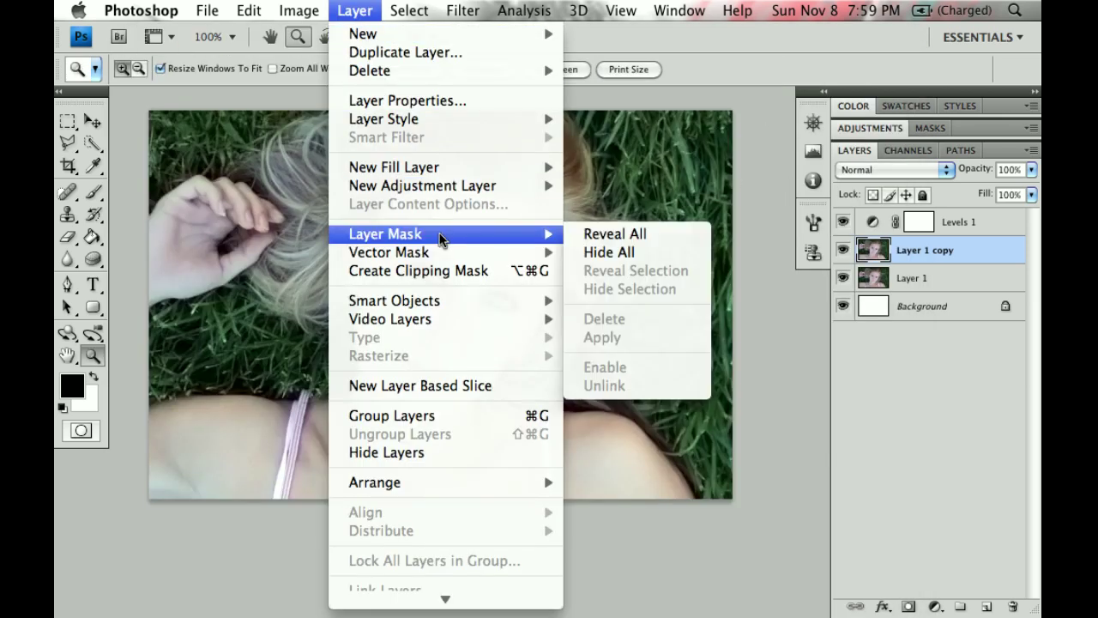
click(641, 252)
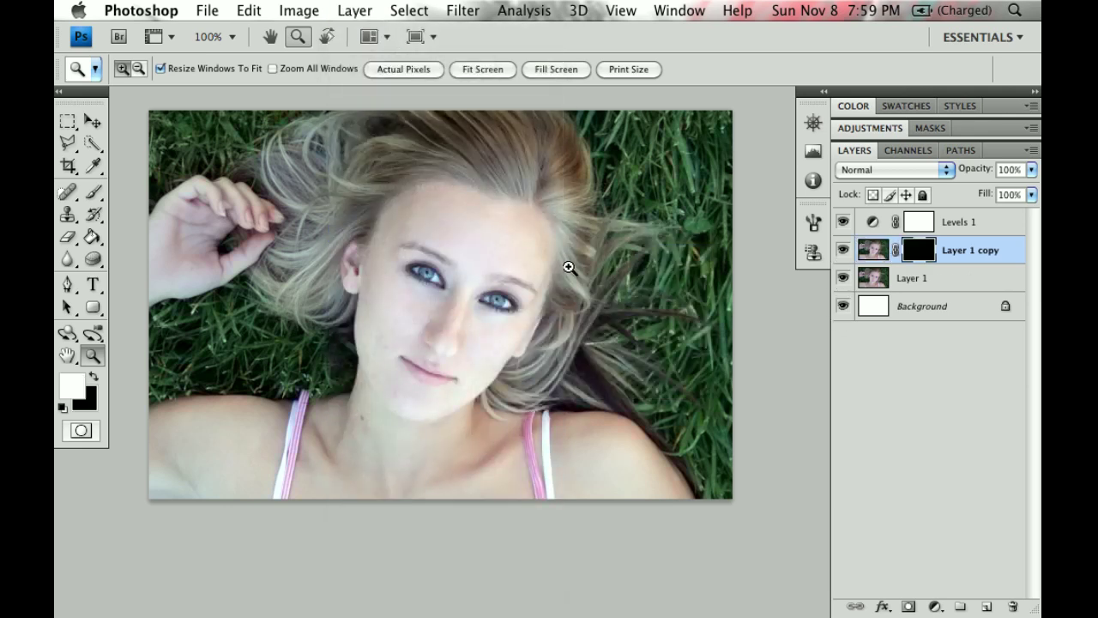
drag(626, 287, 107, 249)
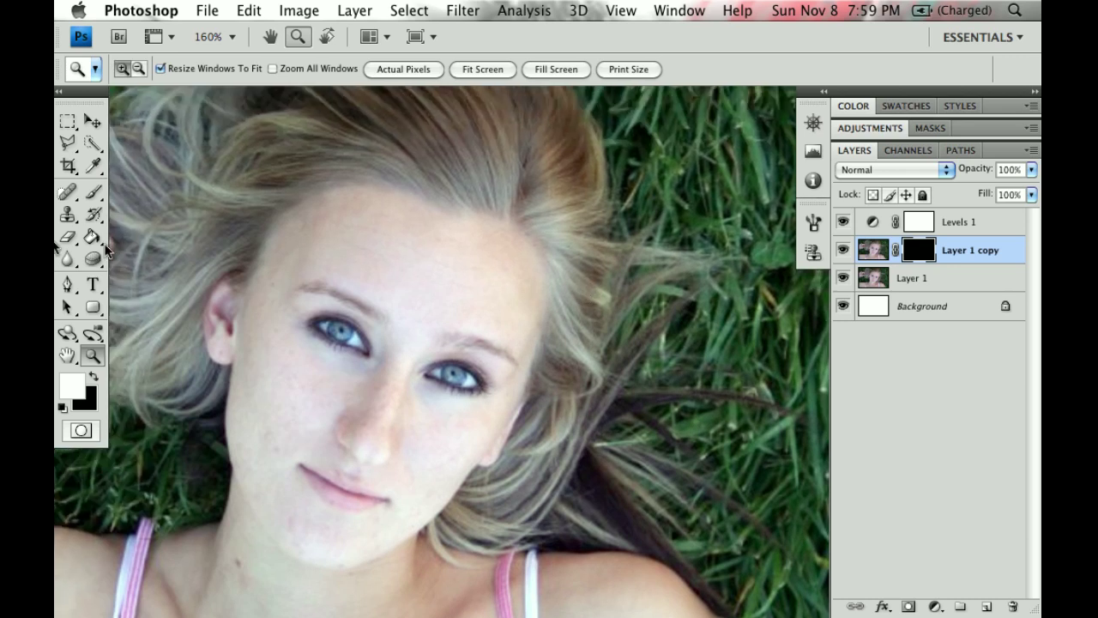
Paint white on the mask at 100% flow to reveal smoothed skin on cheek and chin.
click(93, 191)
right_click(391, 308)
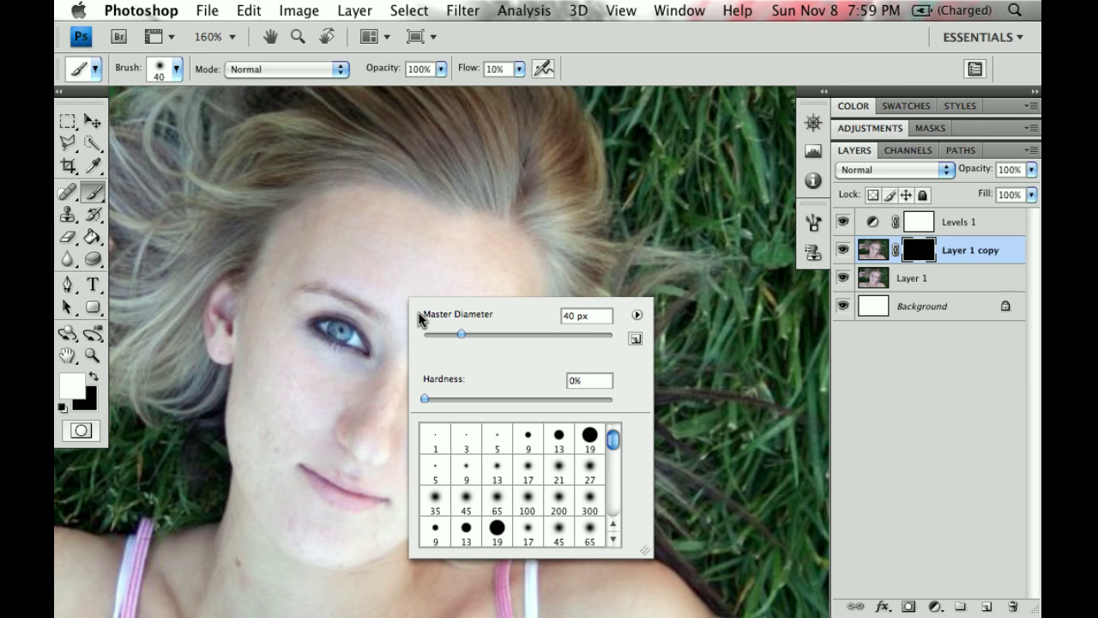
click(474, 275)
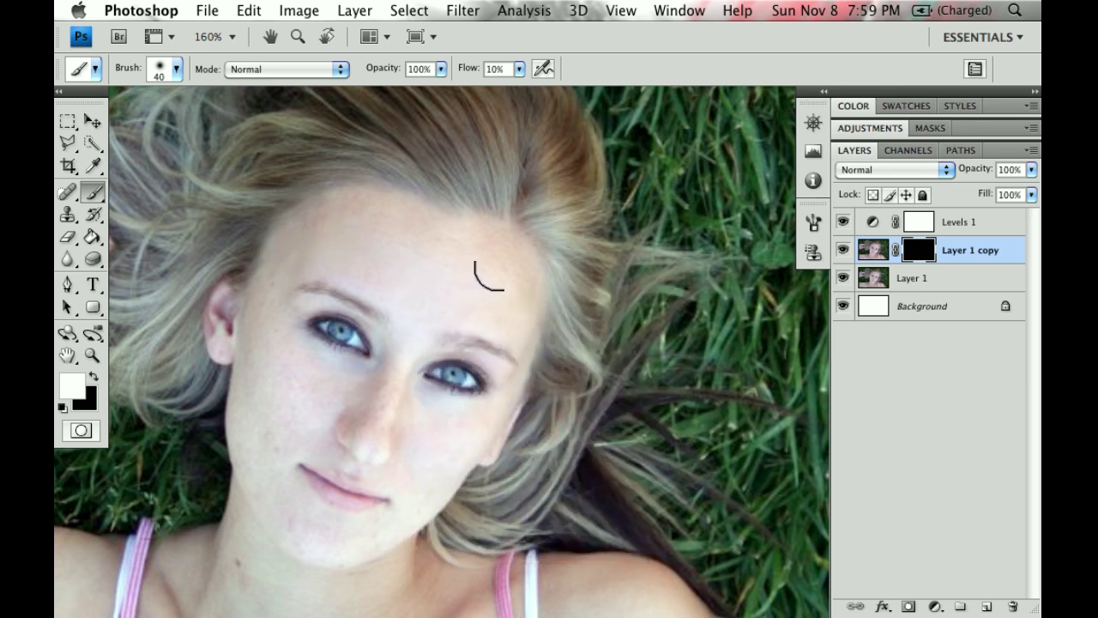
drag(276, 410, 266, 424)
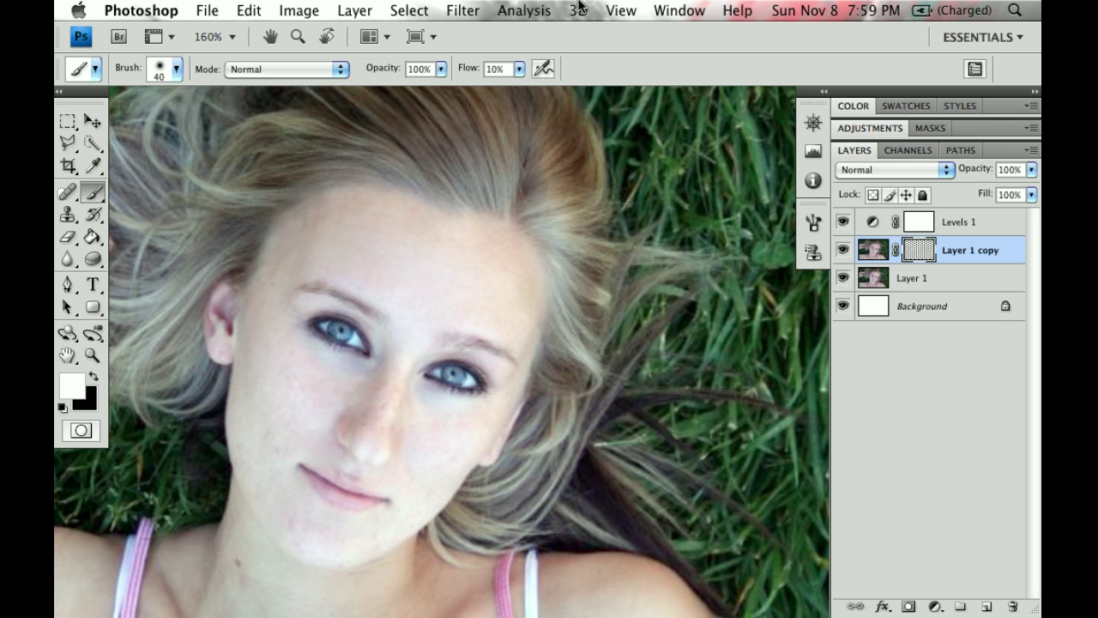
drag(466, 69, 652, 74)
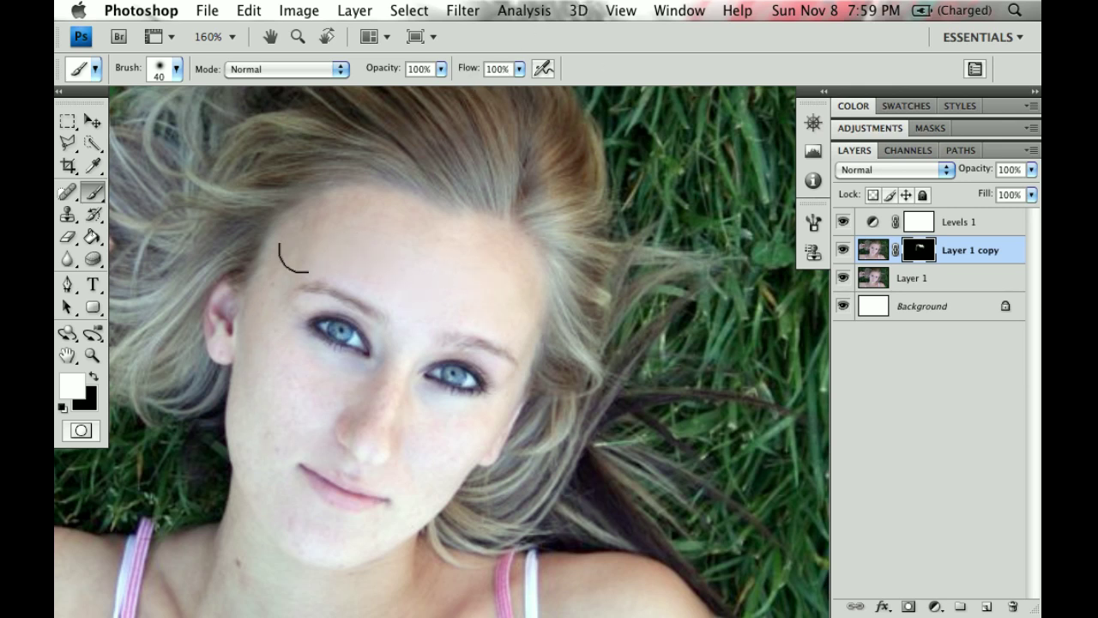
mouse_move(279, 440)
mouse_down()
mouse_move(319, 383)
mouse_move(330, 418)
mouse_move(429, 427)
mouse_move(428, 477)
mouse_up()
Resize the brush between 15 and 35 and keep revealing smoothed skin over the cheek.
key(bracketleft)
key(bracketleft)
key(bracketright)
key(bracketleft)
key(bracketleft)
key(bracketleft)
key(bracketright)
key(bracketright)
key(bracketright)
key(bracketright)
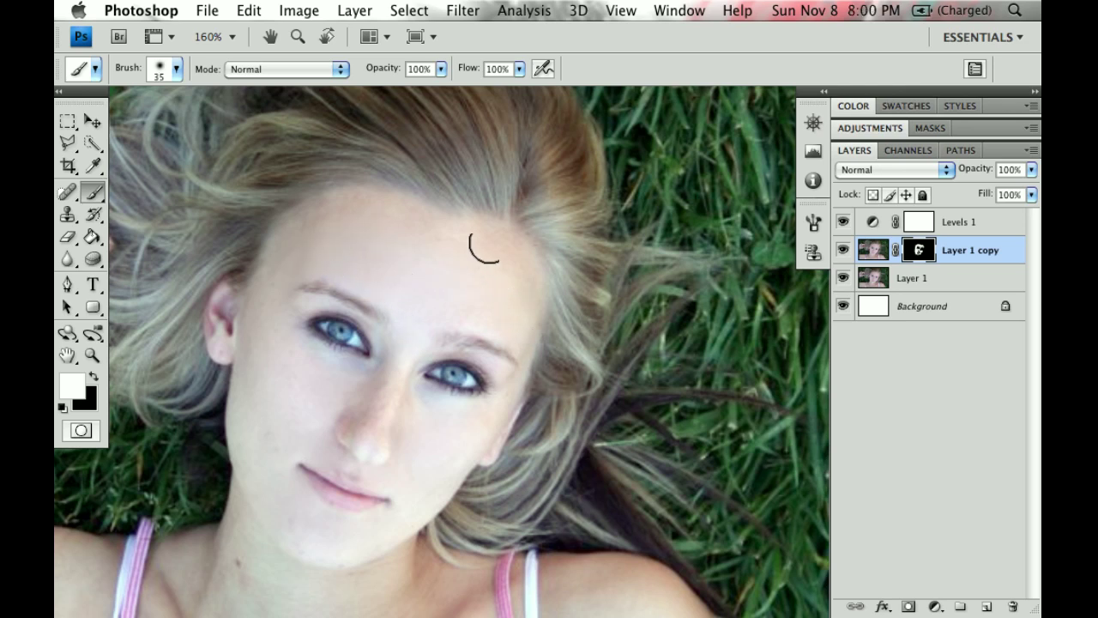
key(bracketleft)
key(bracketleft)
key(bracketleft)
drag(421, 412, 443, 446)
key(bracketright)
scroll(393, 343, down, 2)
drag(449, 471, 518, 461)
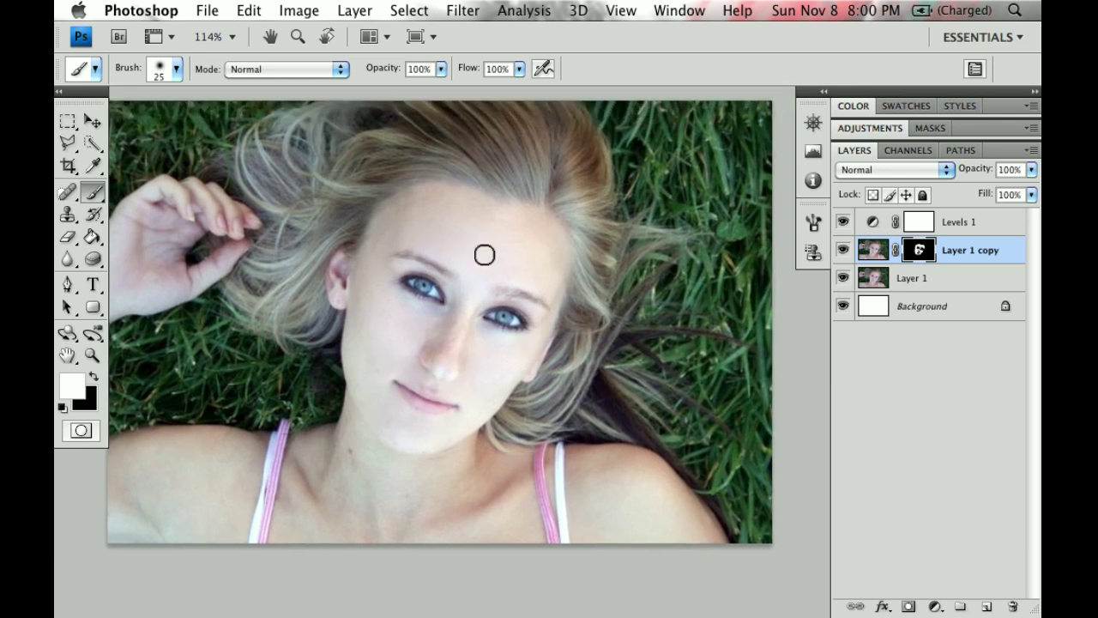
scroll(523, 367, down, 1)
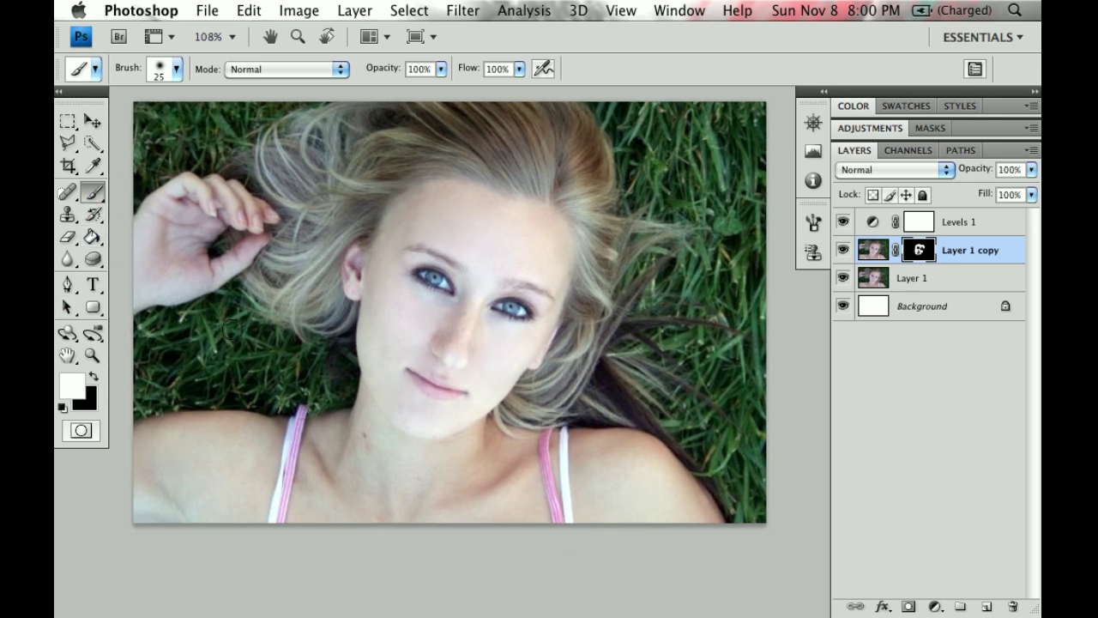
With a size 100 brush, paint white over the left shoulder, neck and chest.
key(bracketright)
key(bracketright)
key(bracketright)
key(bracketright)
key(bracketright)
key(bracketright)
key(bracketright)
key(bracketright)
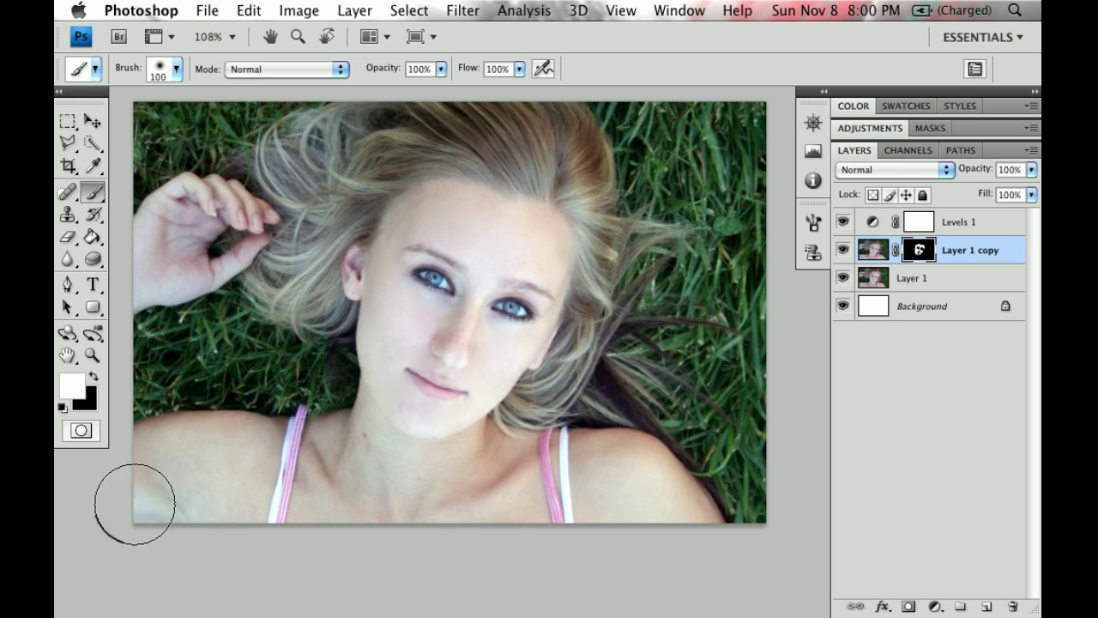
mouse_move(206, 459)
mouse_down()
mouse_move(157, 541)
mouse_move(140, 526)
mouse_move(226, 477)
mouse_move(168, 465)
mouse_move(266, 559)
mouse_up()
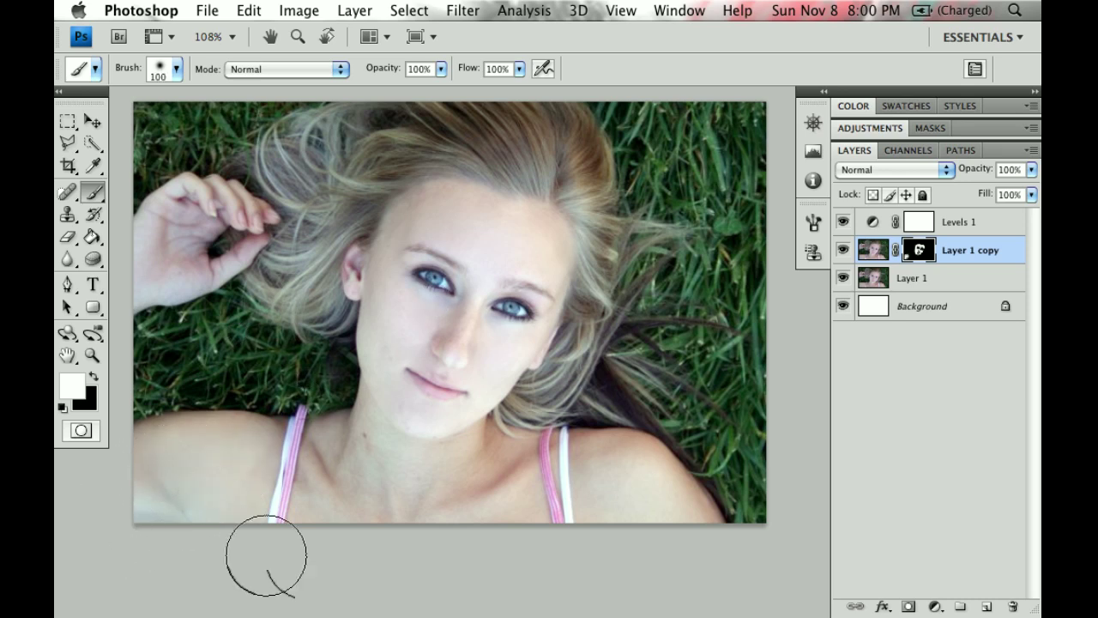
mouse_move(344, 470)
mouse_down()
mouse_move(412, 448)
mouse_move(481, 457)
mouse_up()
mouse_move(429, 449)
mouse_down()
mouse_move(484, 509)
mouse_move(601, 520)
mouse_up()
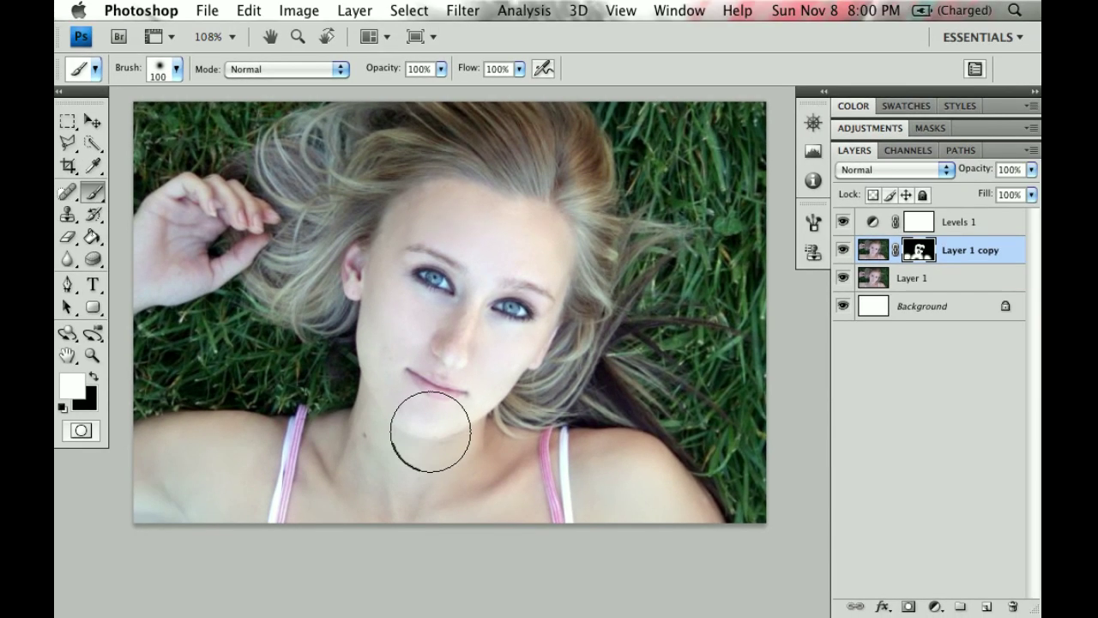
Touch up in black with a size 45 brush, then check the mask on its own.
key(x)
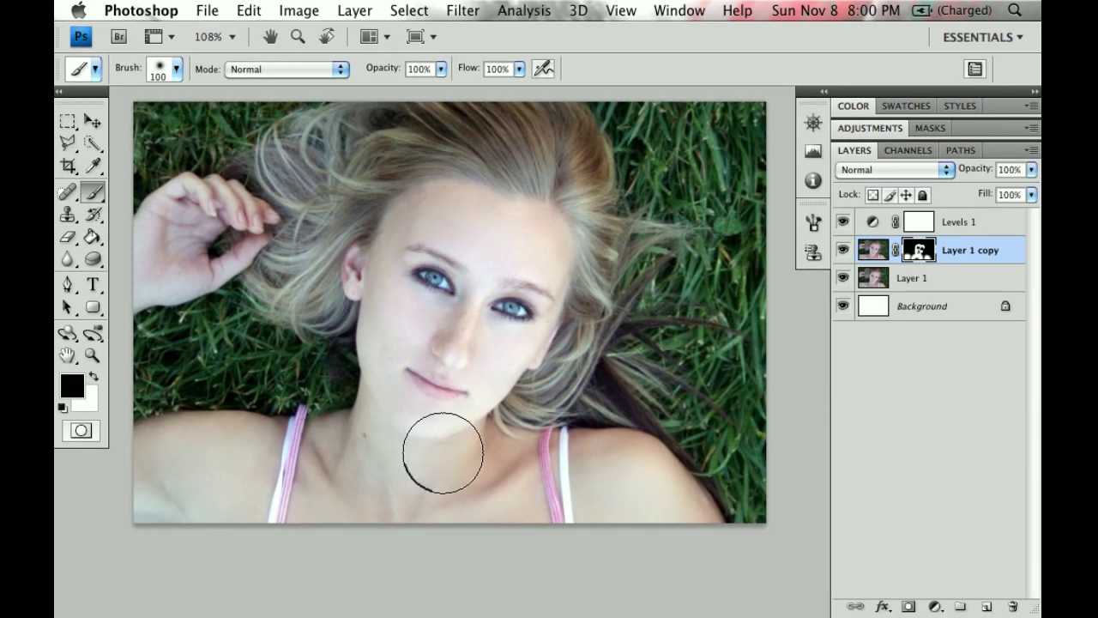
drag(430, 432, 467, 379)
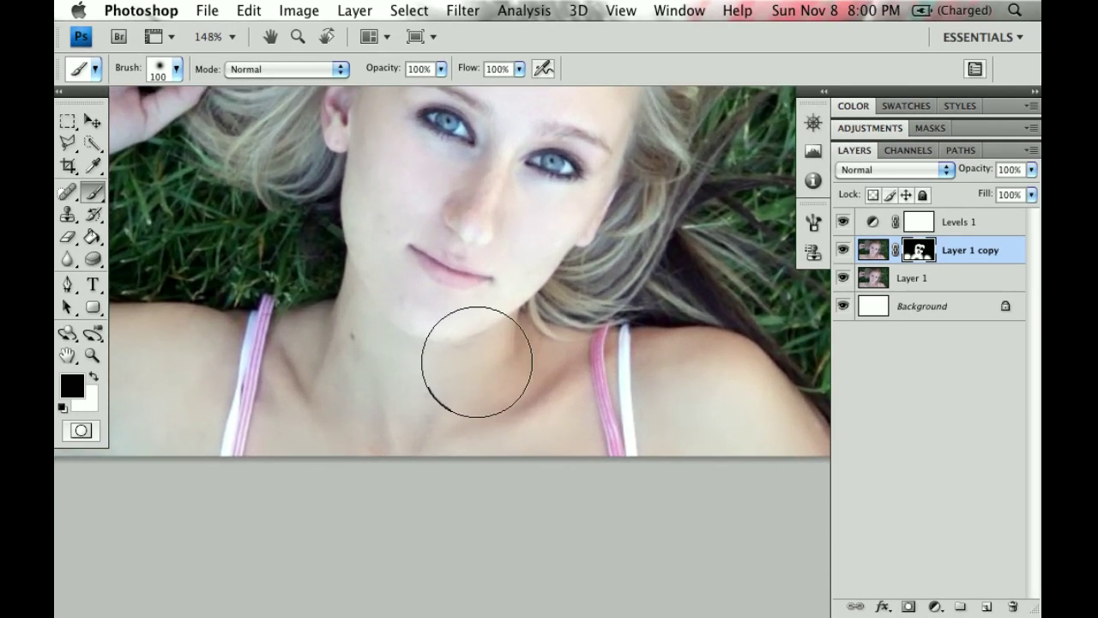
key(bracketleft)
key(bracketleft)
key(bracketleft)
key(bracketleft)
key(bracketleft)
key(bracketleft)
key(bracketleft)
key(bracketleft)
key(bracketleft)
key(bracketleft)
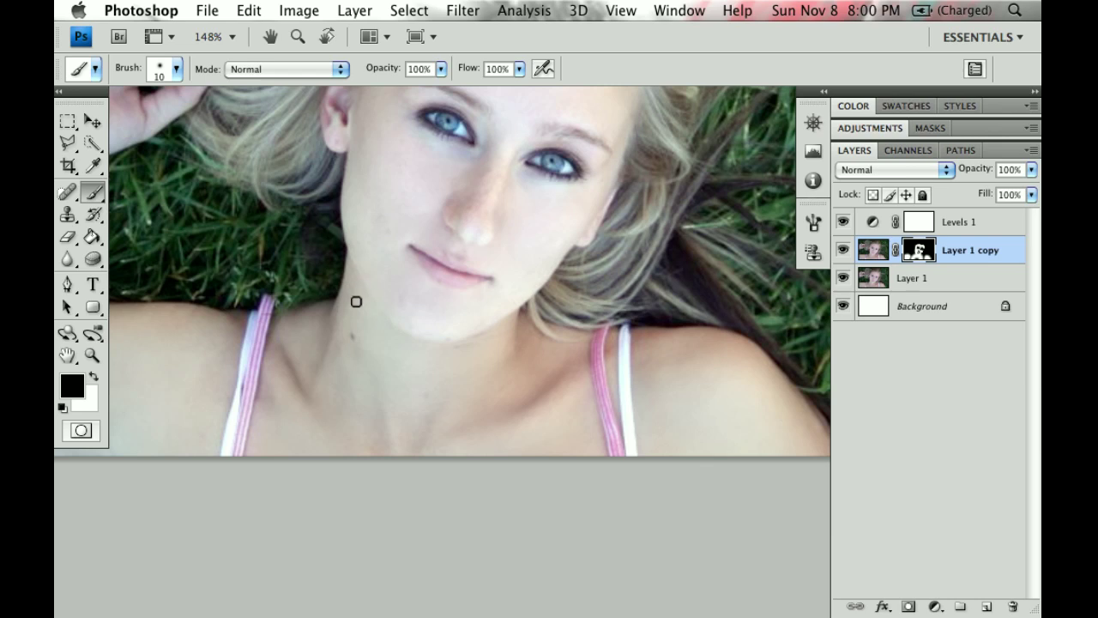
double_click(92, 354)
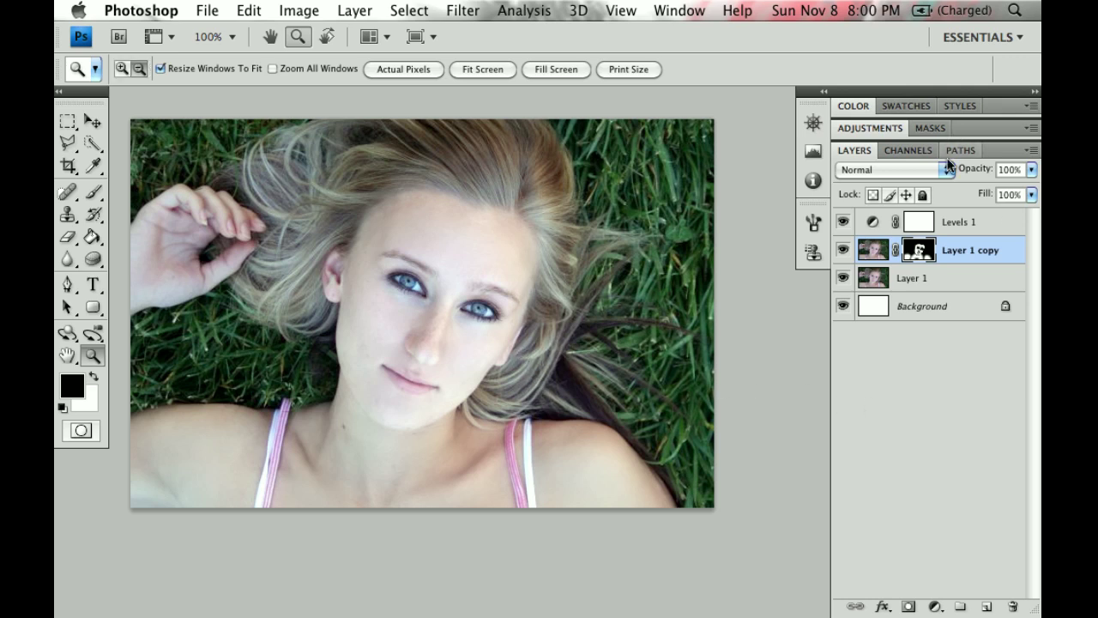
alt+click(919, 250)
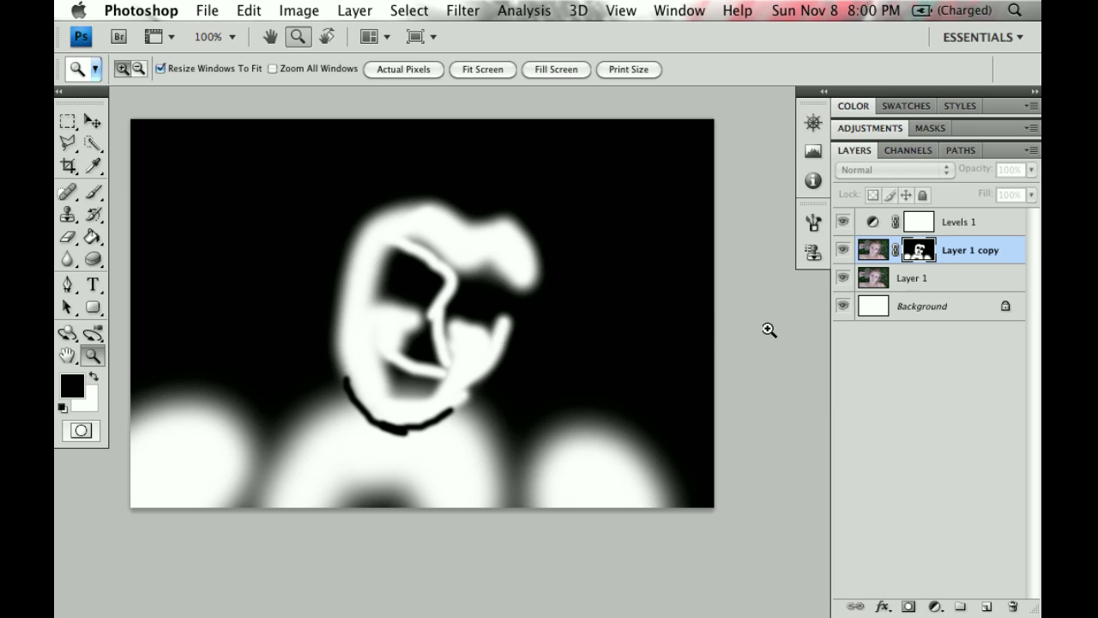
alt+click(928, 258)
drag(582, 381, 572, 368)
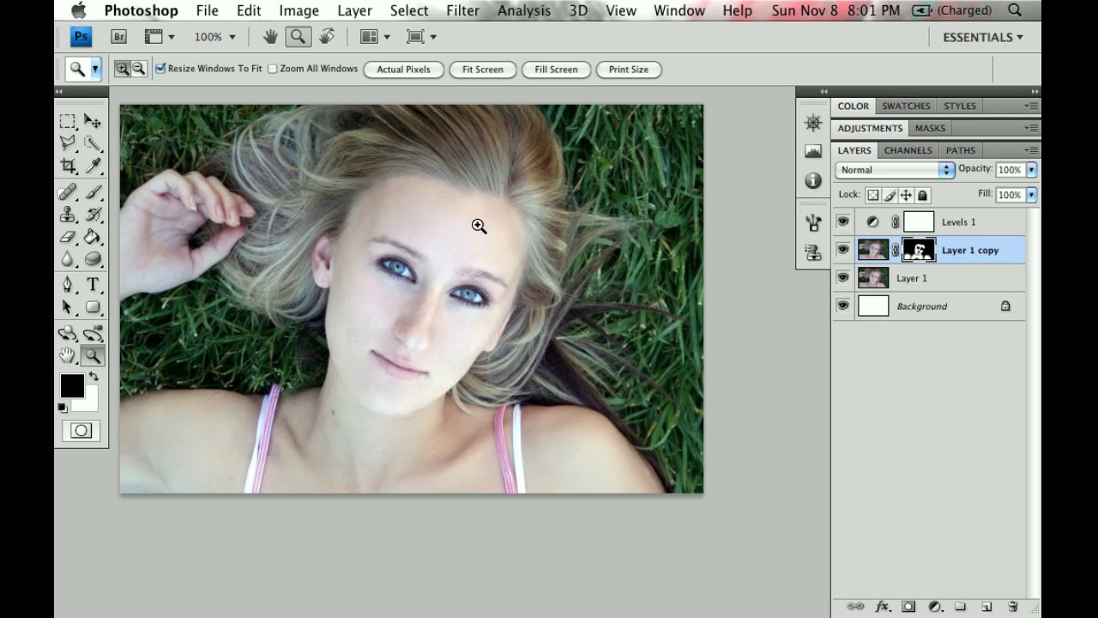
Lower Layer 1 copy to 50% opacity, compare it on and off, and select Levels 1.
drag(987, 177, 952, 176)
click(842, 252)
click(842, 252)
drag(430, 341, 503, 368)
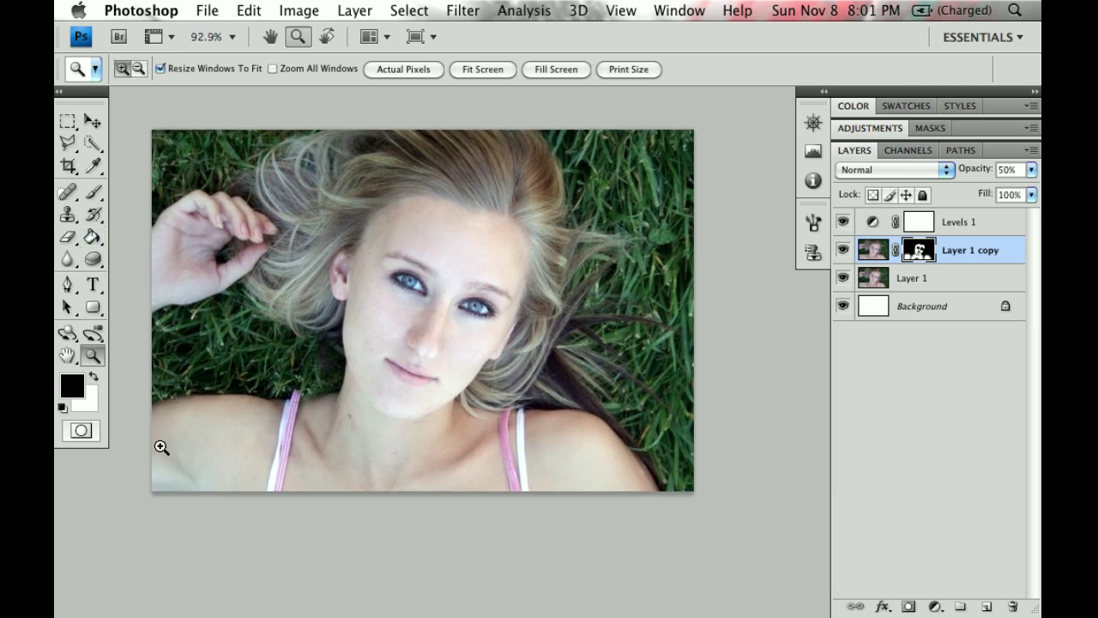
click(975, 226)
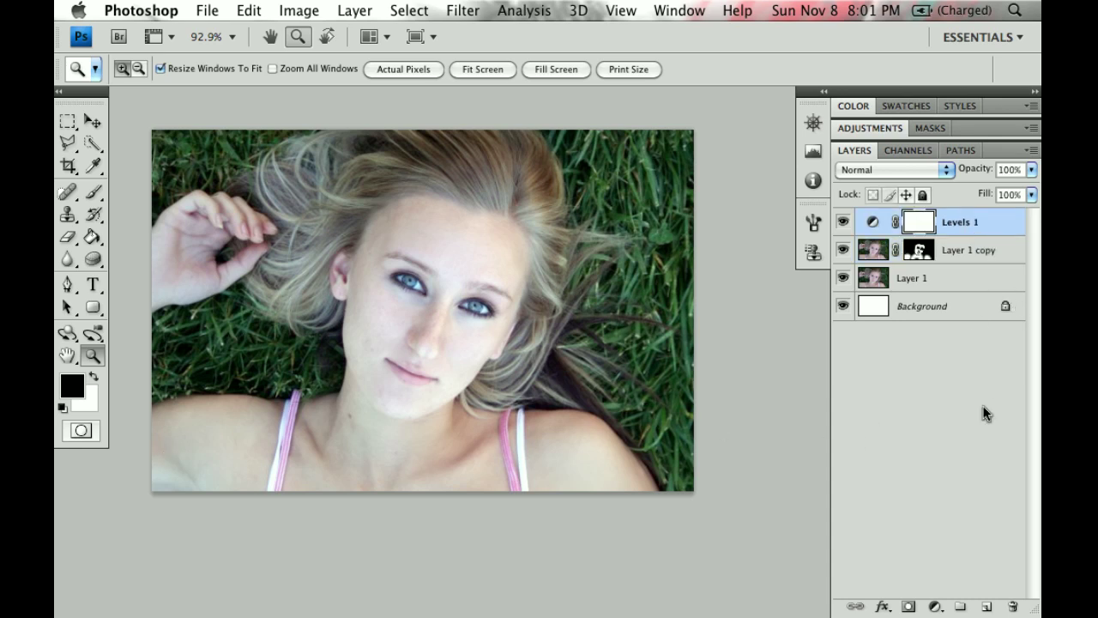
Add a new Layer 2 and set up a large, low-flow soft brush.
click(988, 607)
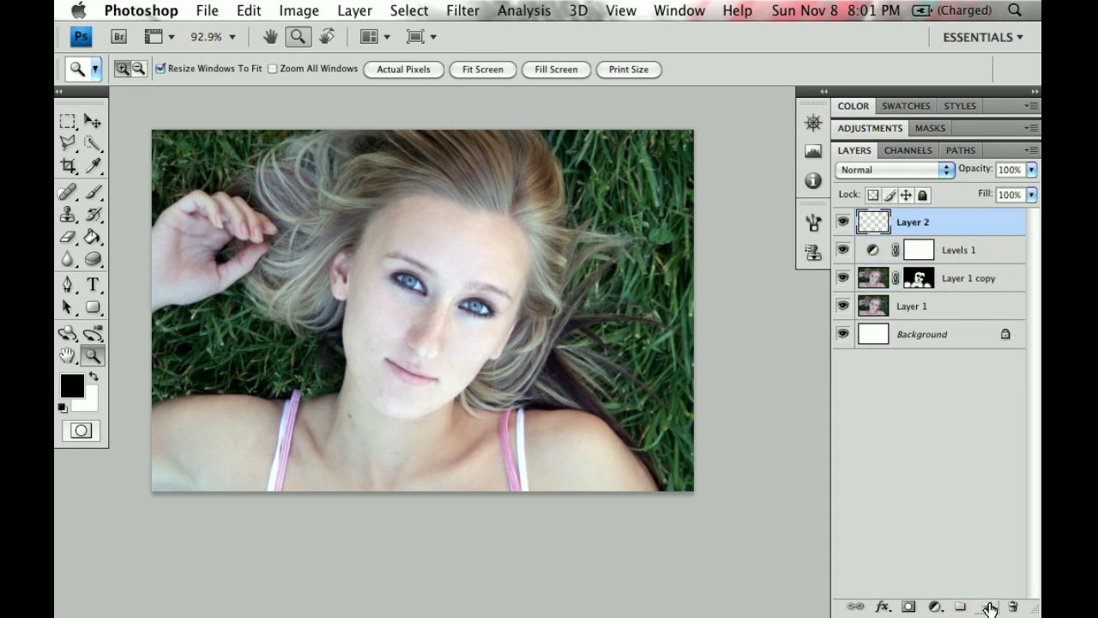
click(92, 192)
drag(471, 69, 388, 79)
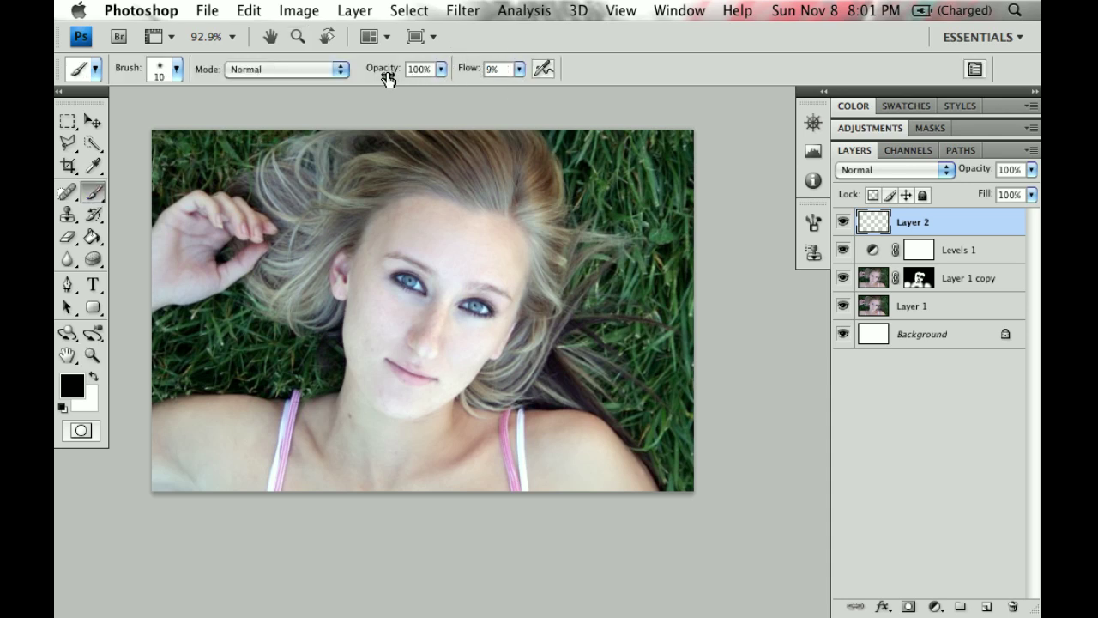
key(bracketright)
Paint soft black along the bottom, remaining edges and corners of the photo.
drag(204, 203, 280, 233)
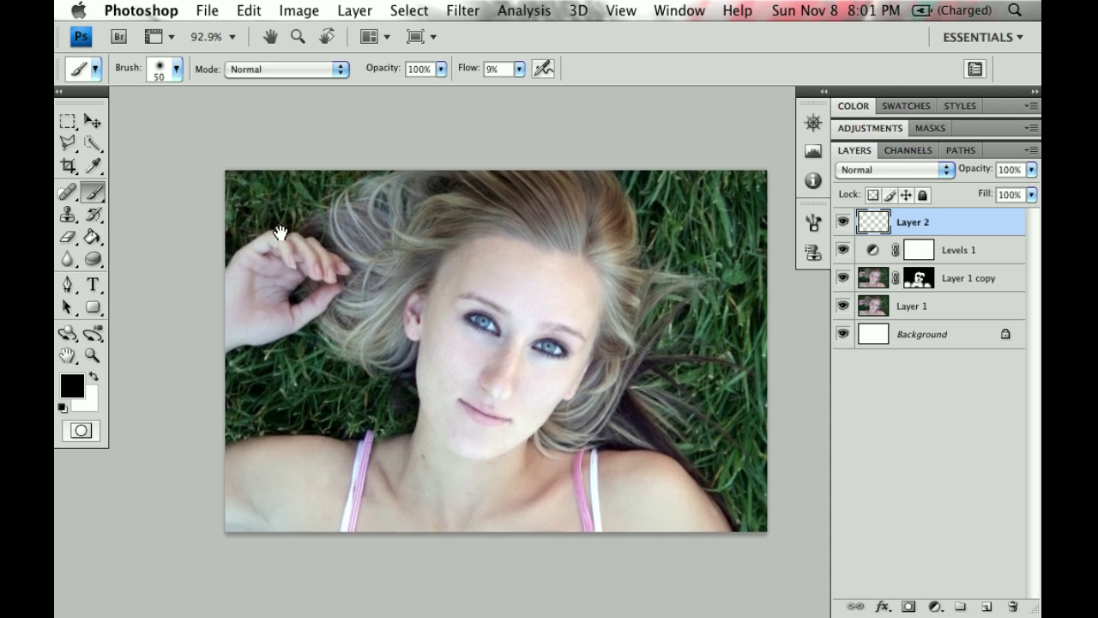
scroll(281, 232, down, 2)
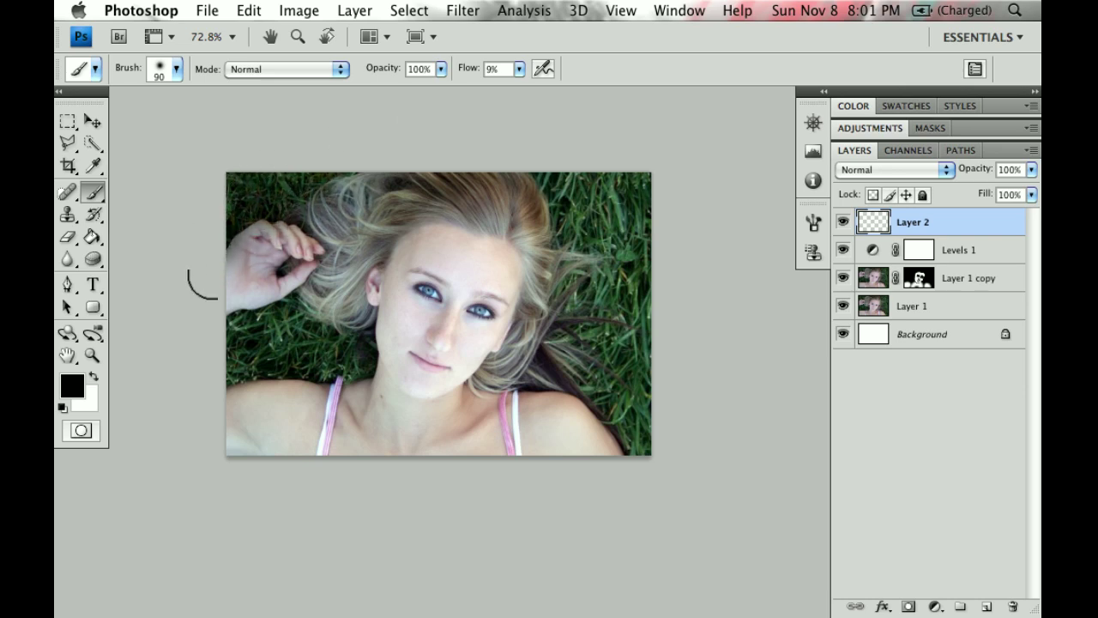
mouse_move(230, 464)
mouse_down()
mouse_move(333, 521)
mouse_move(403, 465)
mouse_move(553, 504)
mouse_move(668, 437)
mouse_move(630, 412)
mouse_move(635, 300)
mouse_move(600, 206)
mouse_move(486, 176)
mouse_move(369, 184)
mouse_move(296, 214)
mouse_move(283, 185)
mouse_up()
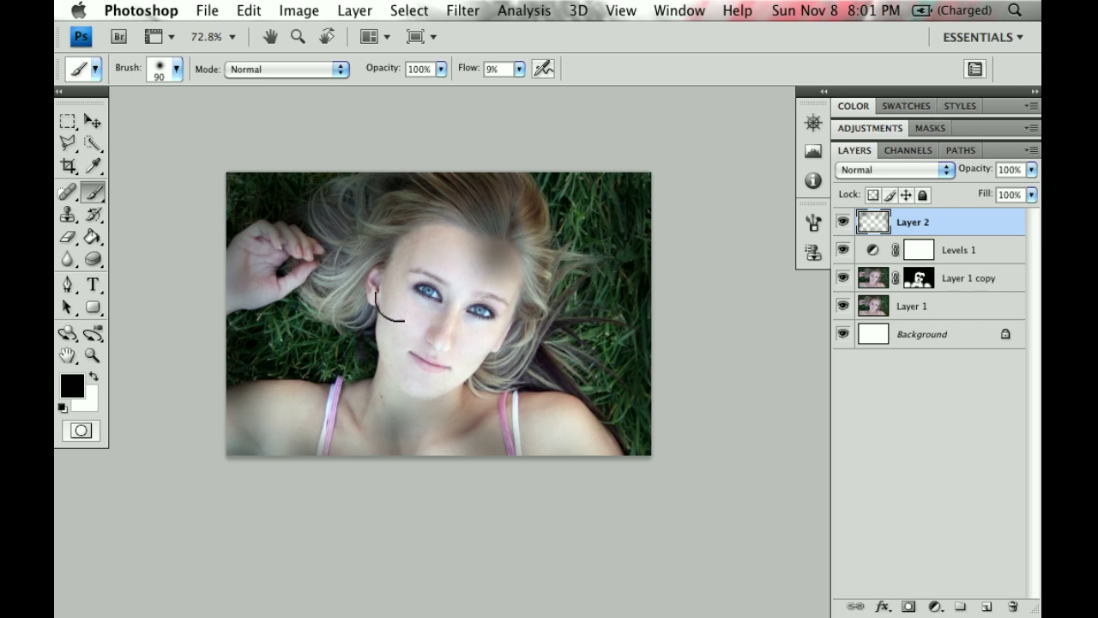
mouse_move(257, 467)
mouse_down()
mouse_move(363, 431)
mouse_move(408, 460)
mouse_move(456, 468)
mouse_move(533, 440)
mouse_move(601, 451)
mouse_move(660, 432)
mouse_move(628, 437)
mouse_move(577, 405)
mouse_move(609, 335)
mouse_move(648, 350)
mouse_move(681, 236)
mouse_up()
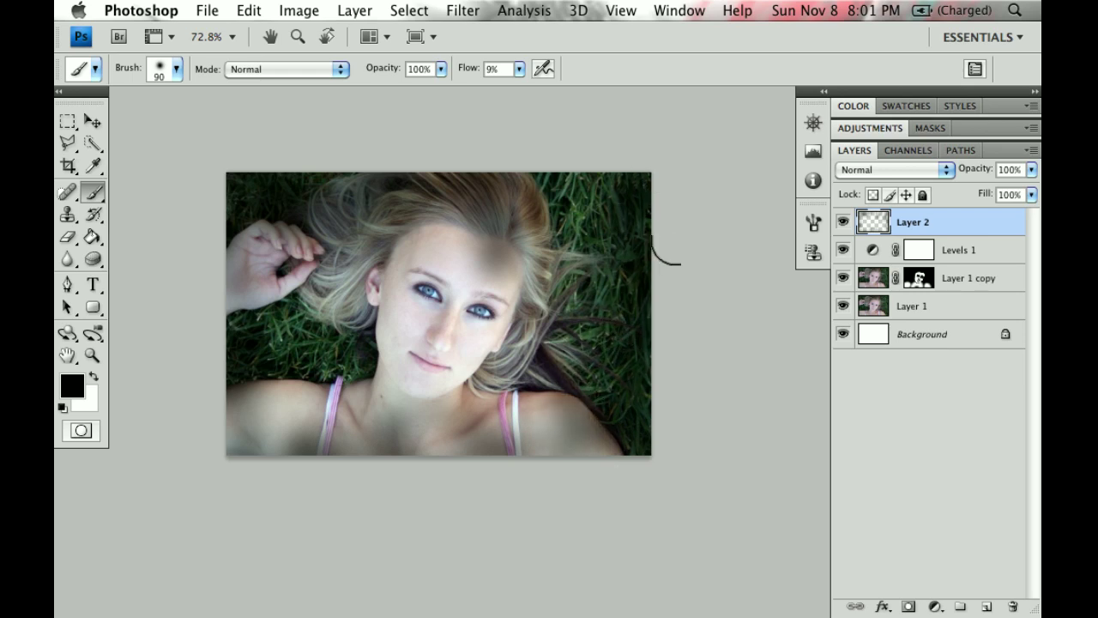
mouse_move(649, 464)
mouse_down()
mouse_move(698, 485)
mouse_move(397, 456)
mouse_move(238, 460)
mouse_move(216, 280)
mouse_move(225, 187)
mouse_move(240, 161)
mouse_move(382, 167)
mouse_move(247, 140)
mouse_up()
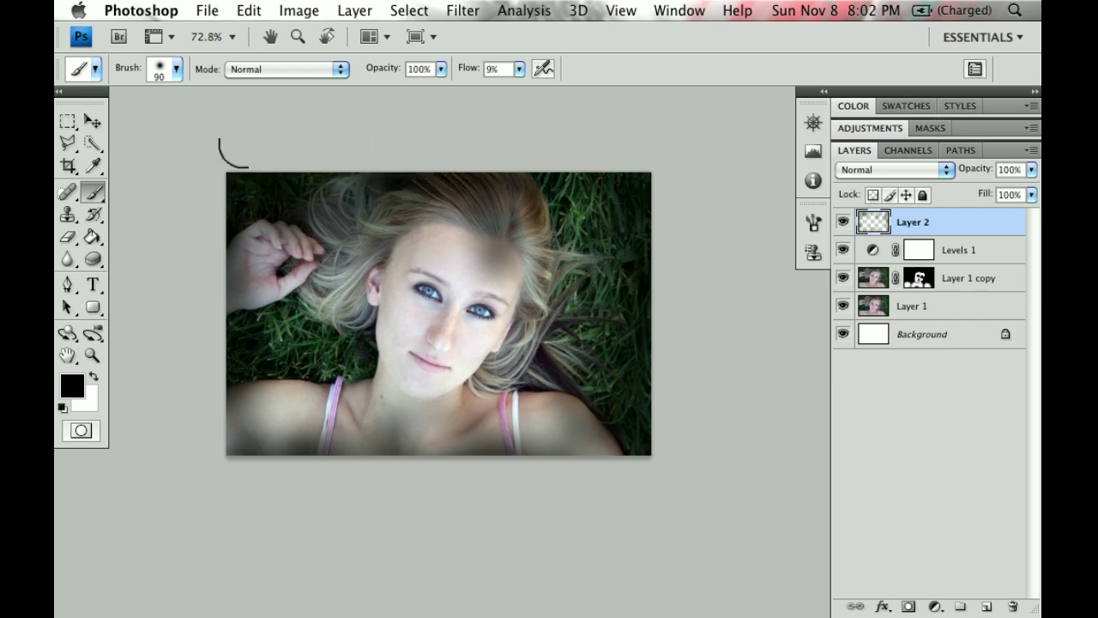
Mask Layer 2's darkening off the forehead, blend it in Soft Light, and compare on/off.
click(908, 607)
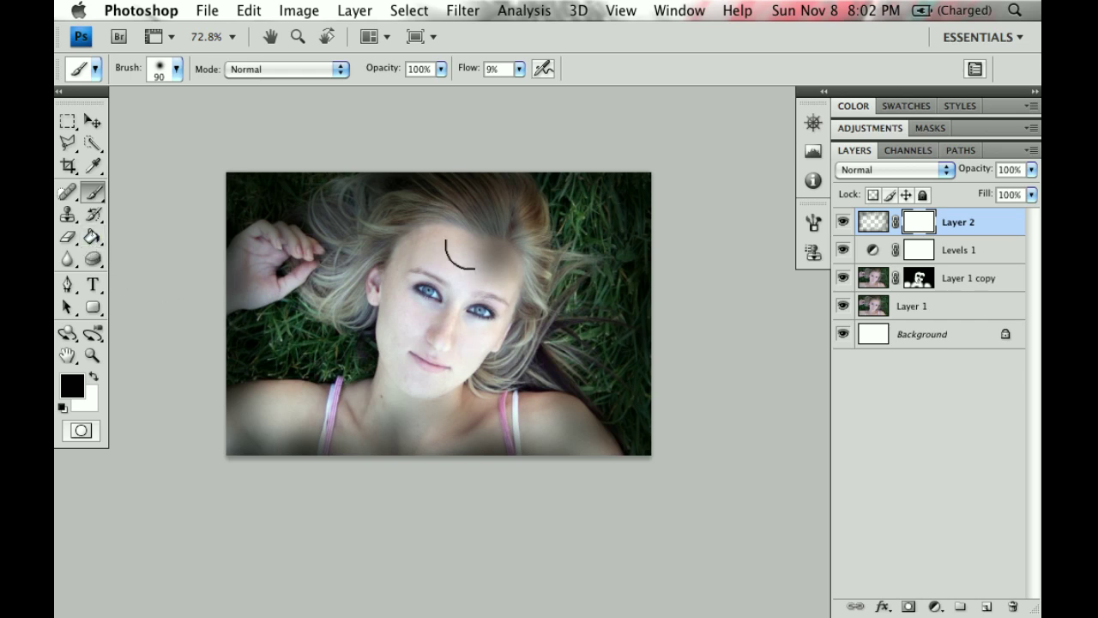
drag(489, 227, 481, 261)
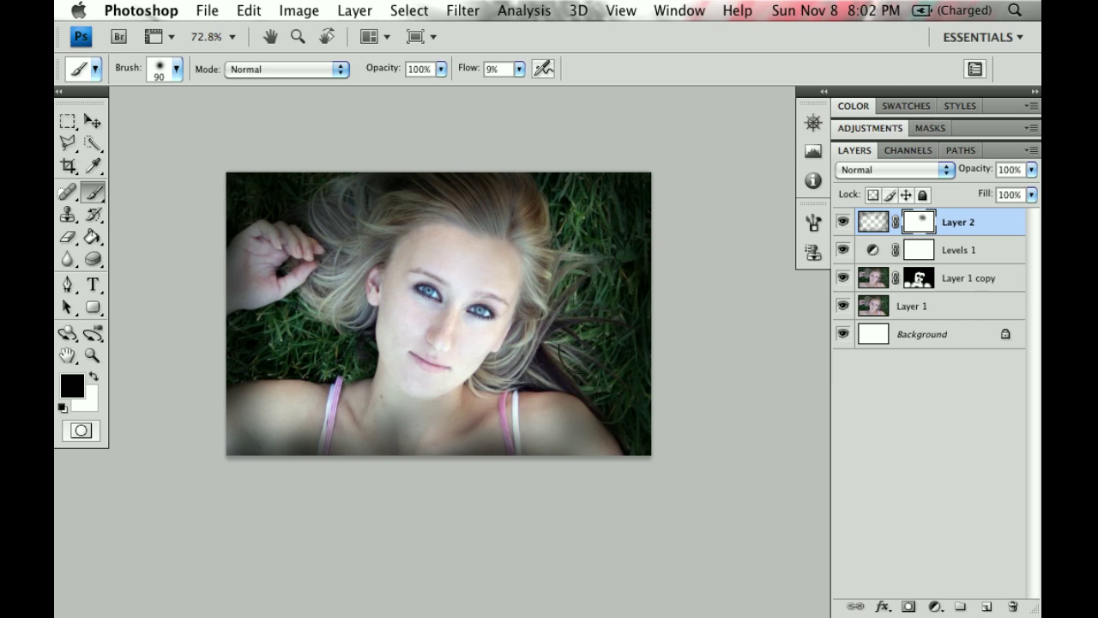
click(858, 170)
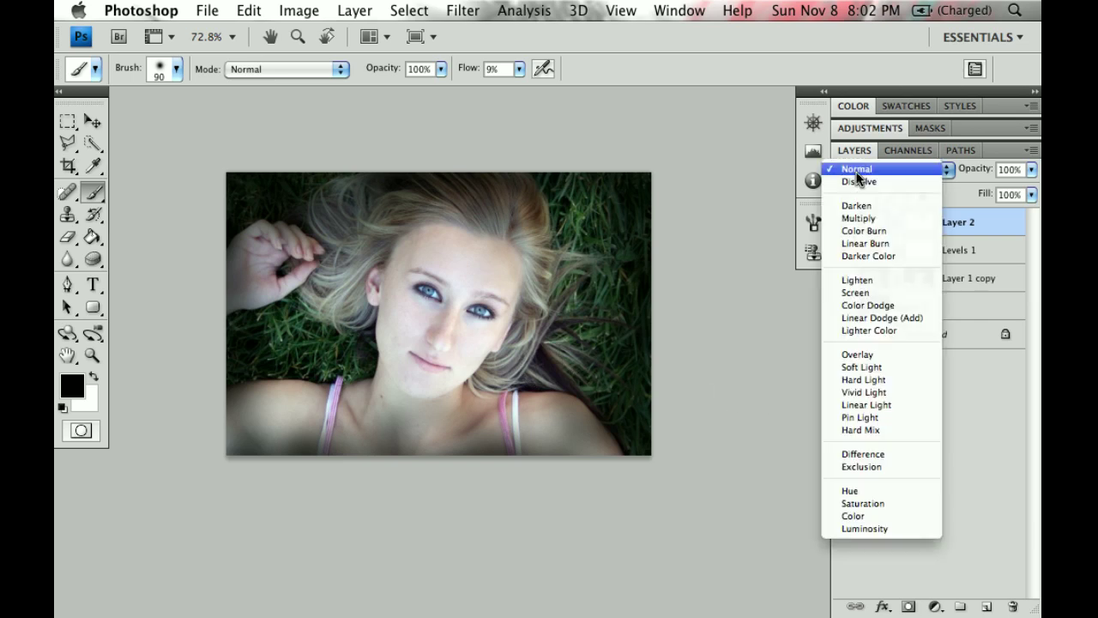
click(850, 367)
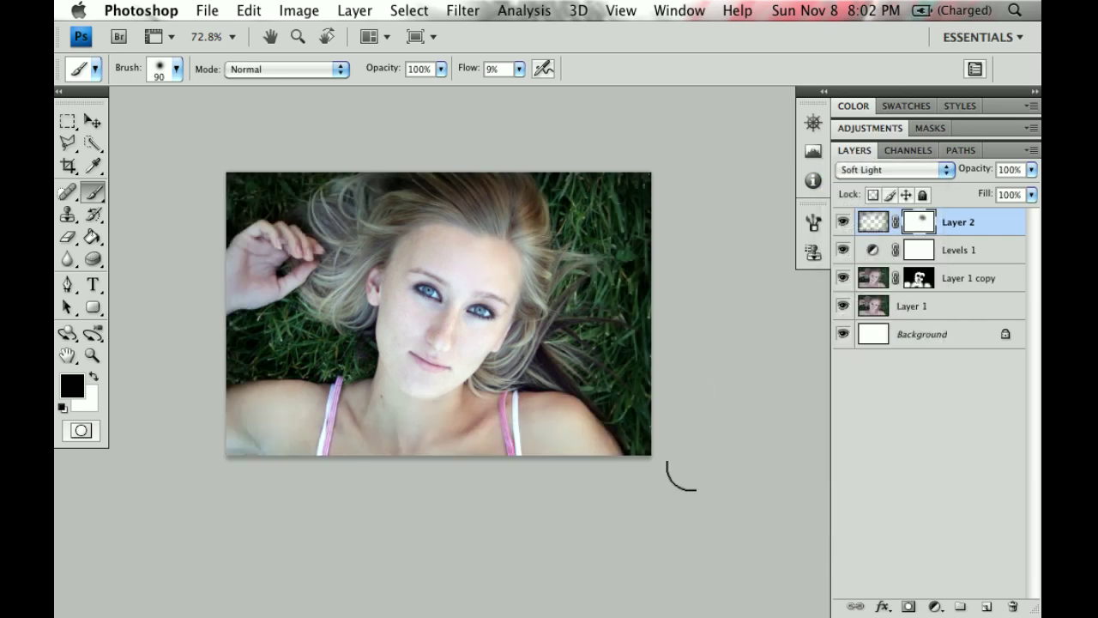
click(844, 222)
click(844, 222)
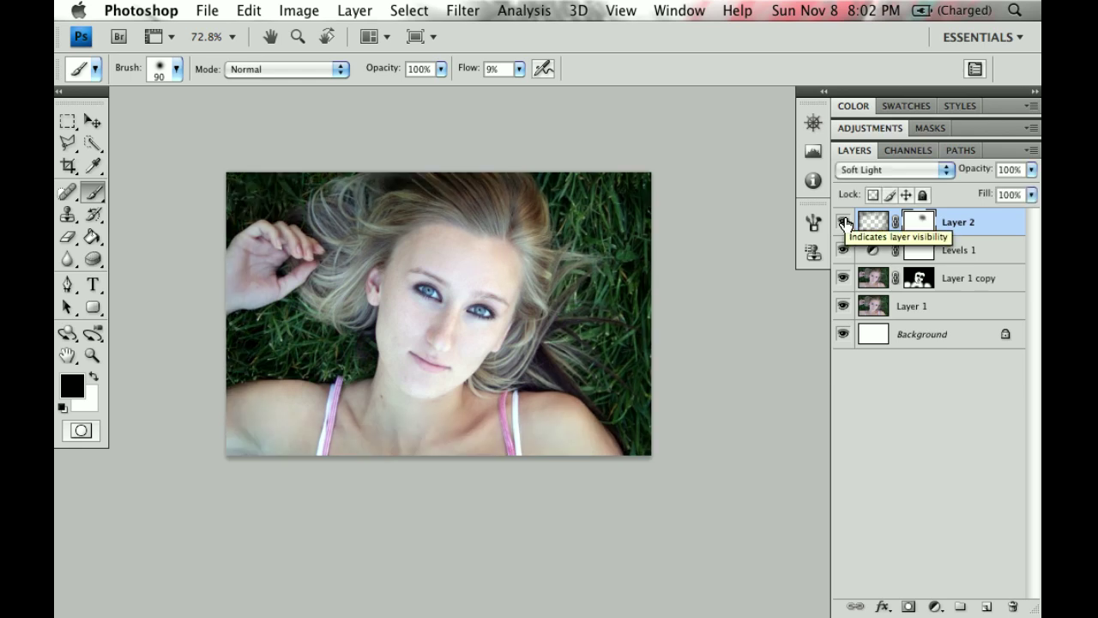
click(844, 222)
click(844, 222)
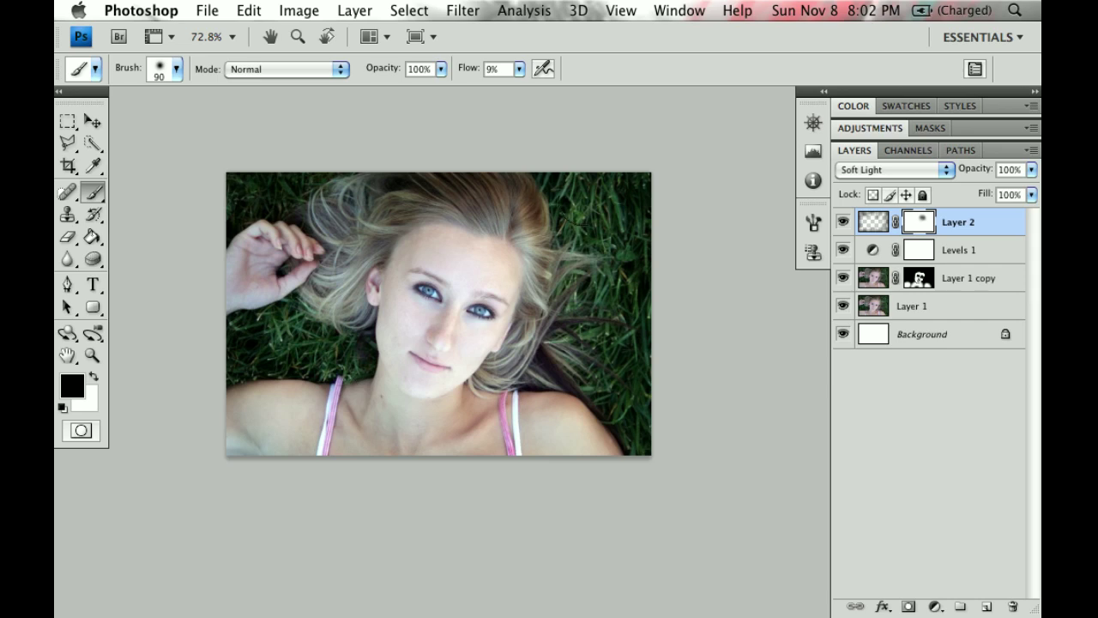
Crop the photo, trimming away its top strip and right-hand edge.
click(67, 166)
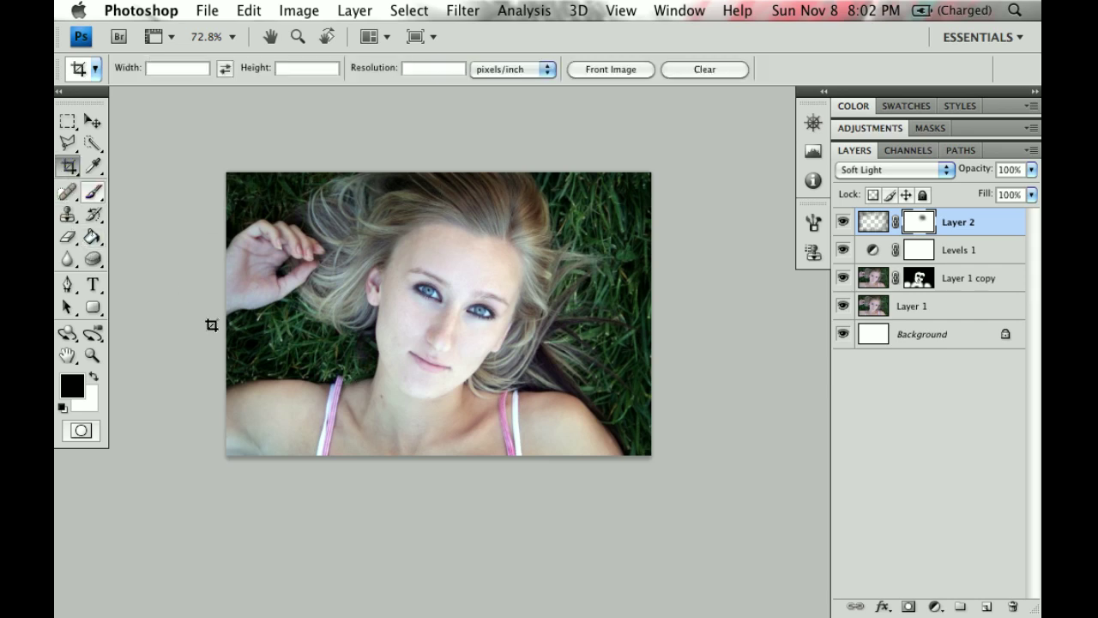
drag(194, 139, 584, 475)
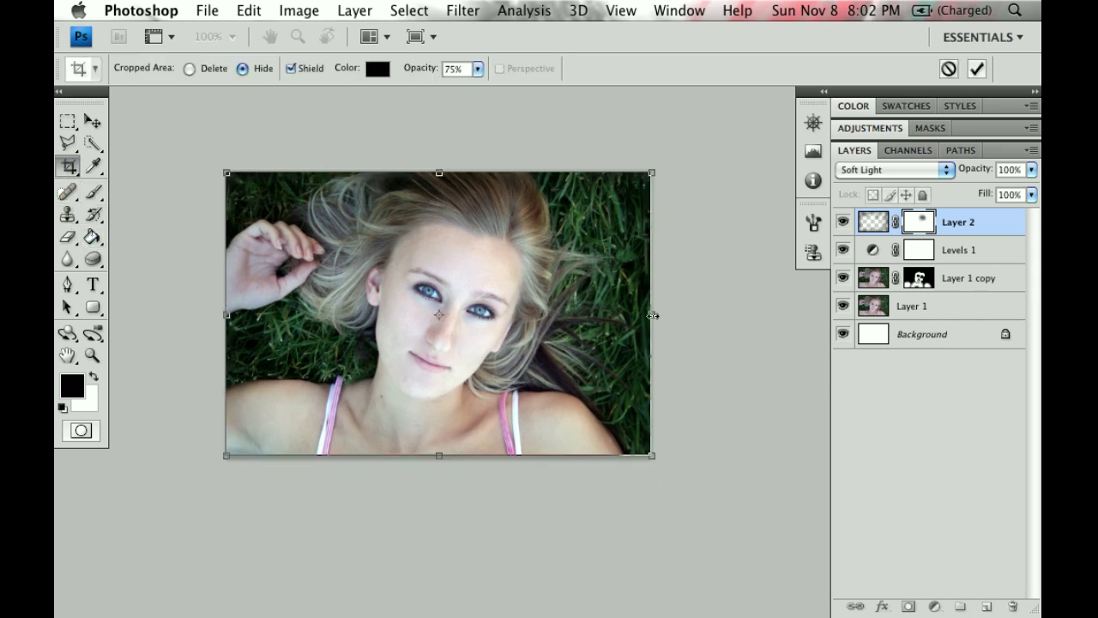
drag(654, 316, 601, 316)
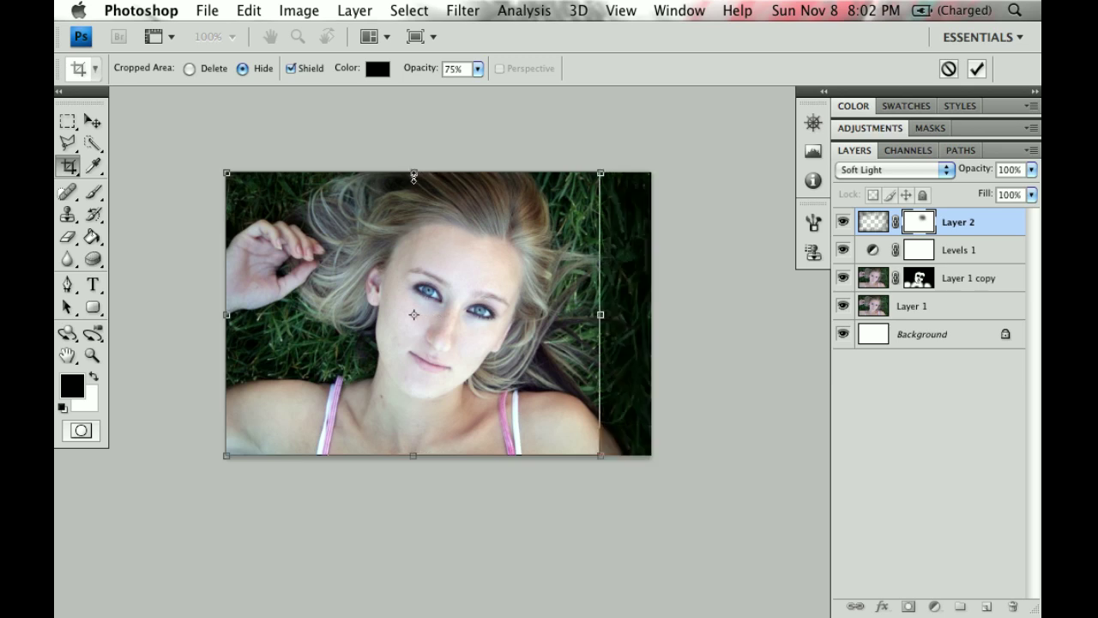
drag(413, 184, 409, 221)
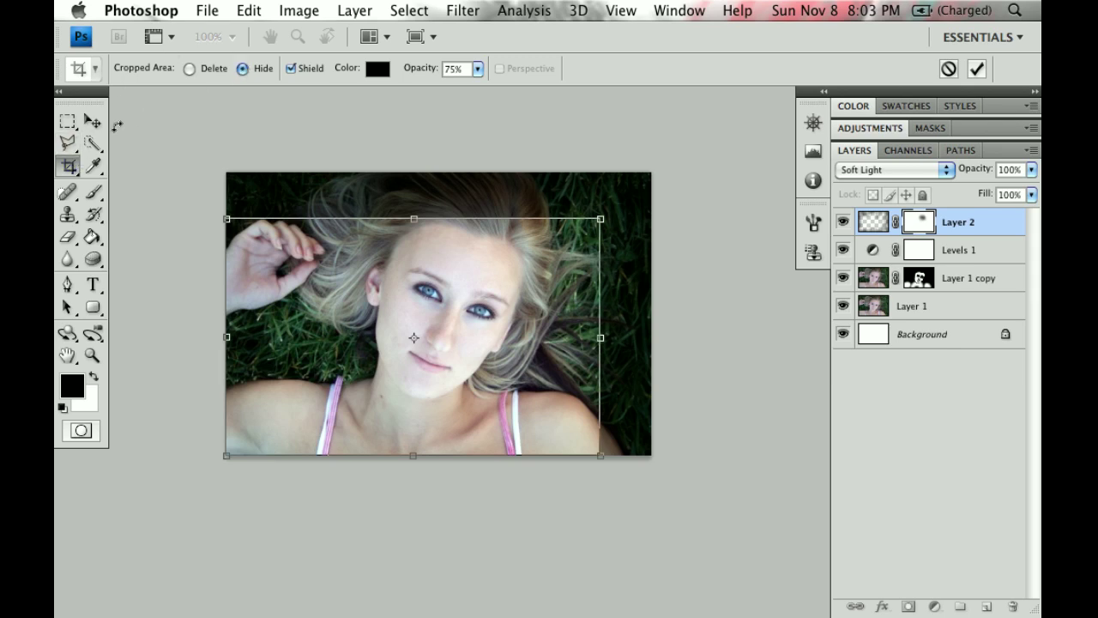
click(976, 69)
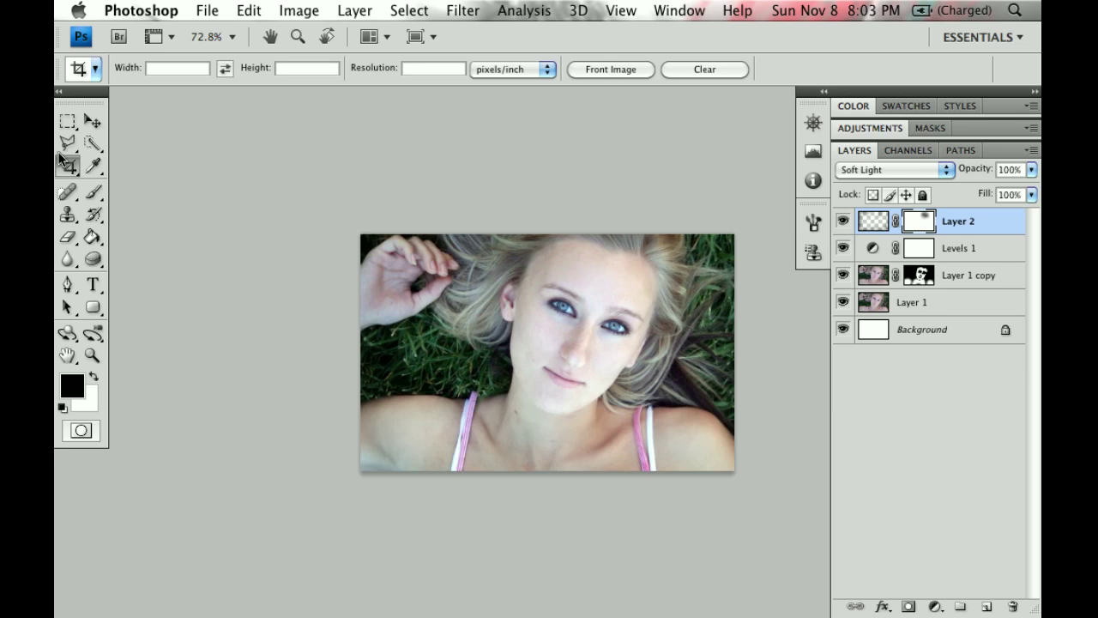
Select Layer 2 through Layer 1, try shifting them, and undo the move.
click(92, 119)
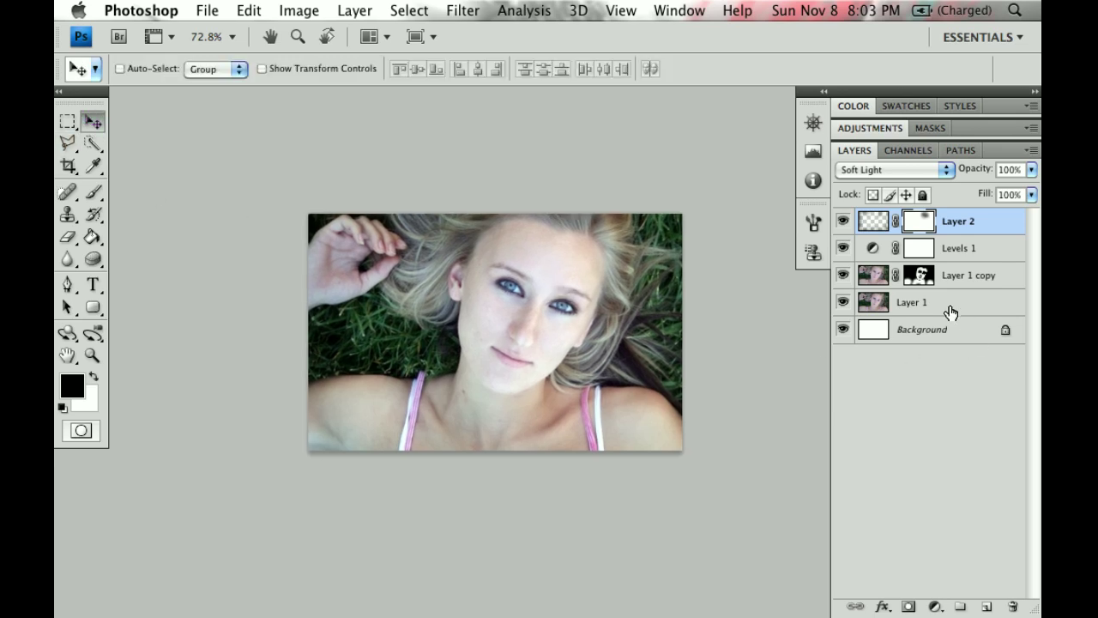
shift+click(951, 309)
drag(638, 285, 608, 321)
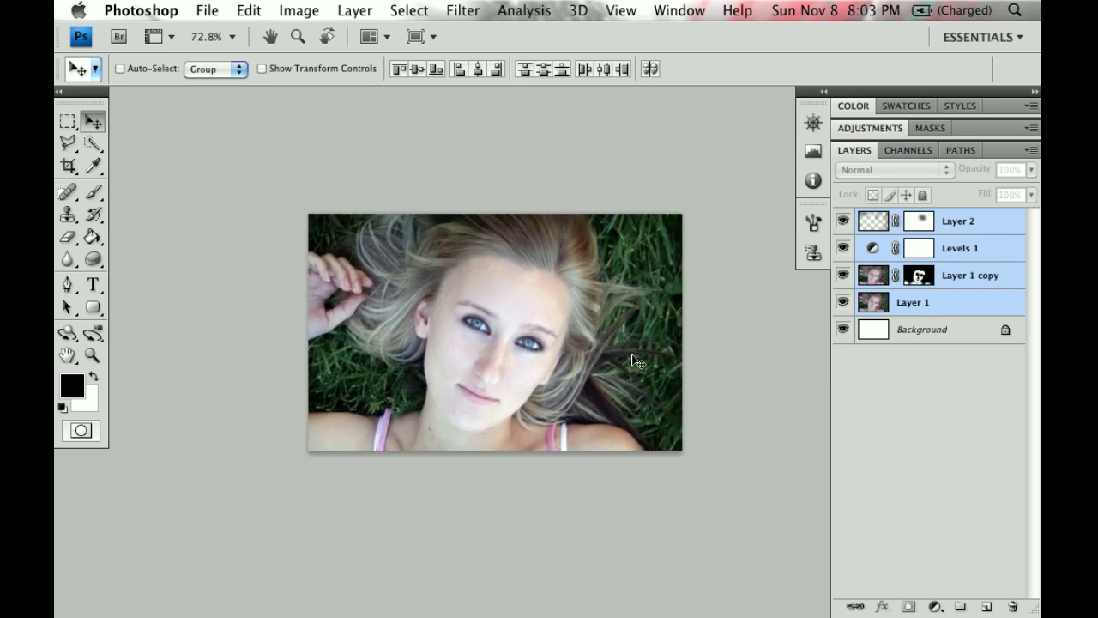
key(super+z)
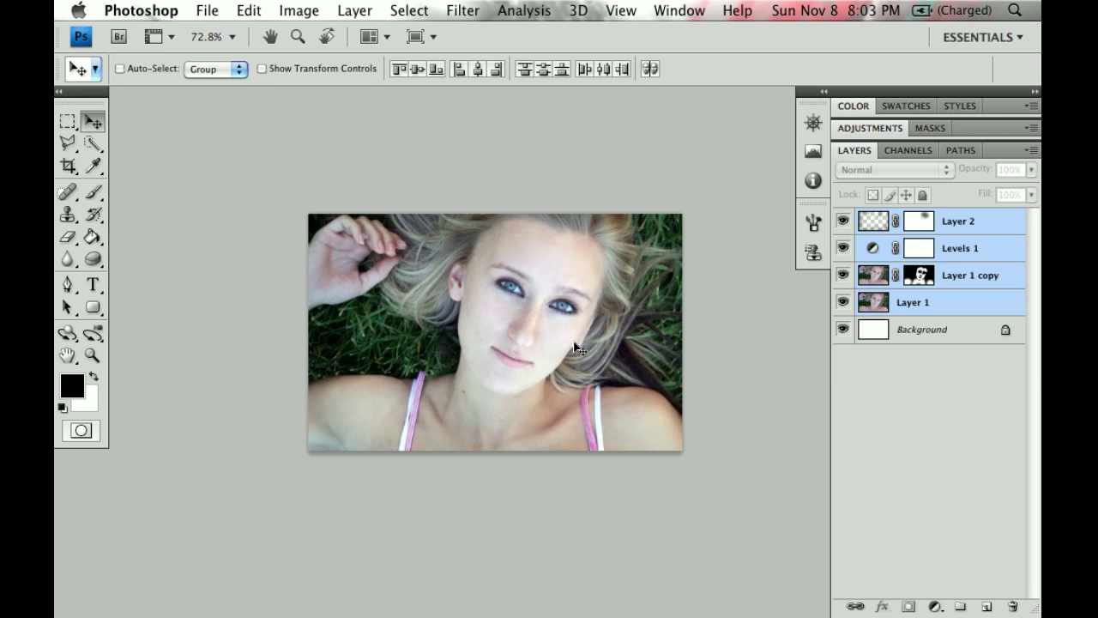
drag(583, 374, 507, 335)
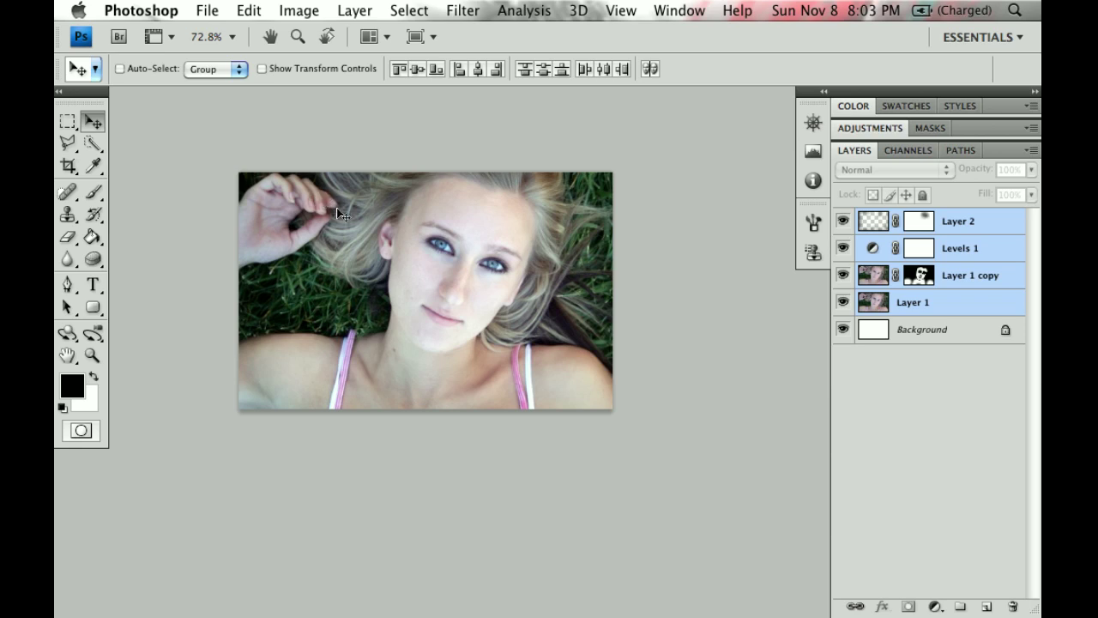
View the photo full screen on black with panels, toggling edit layers to compare.
key(f)
key(f)
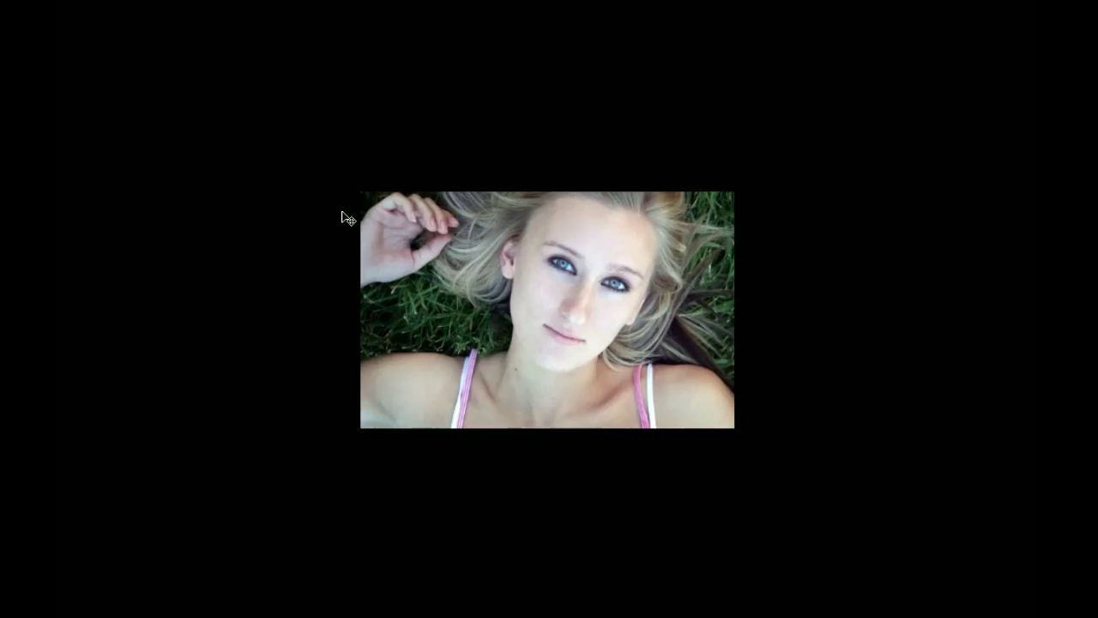
drag(641, 326, 459, 287)
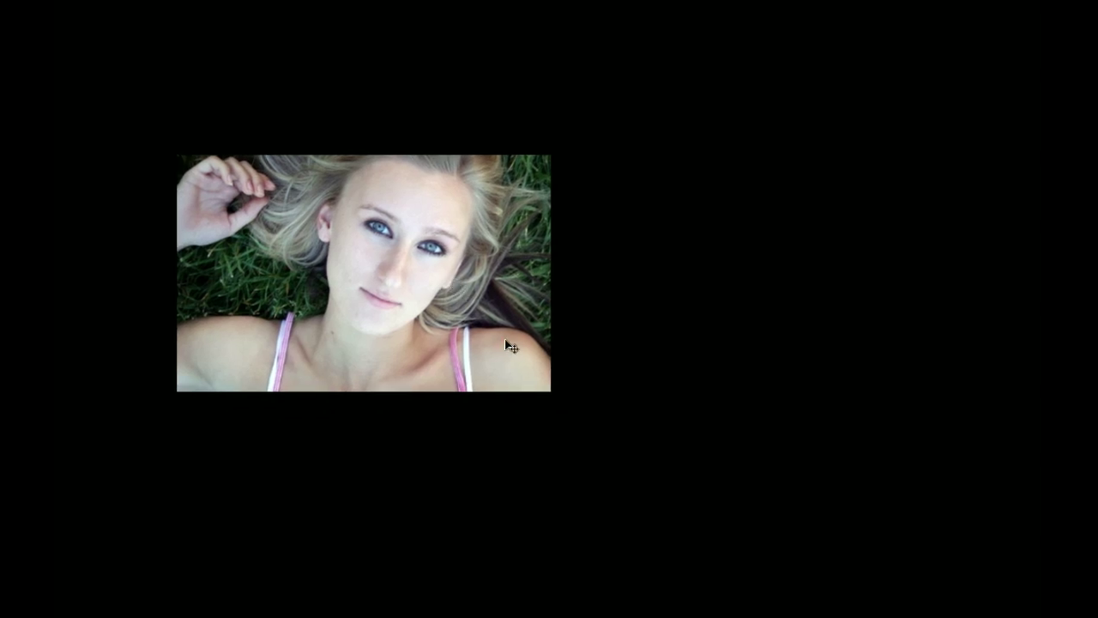
key(Tab)
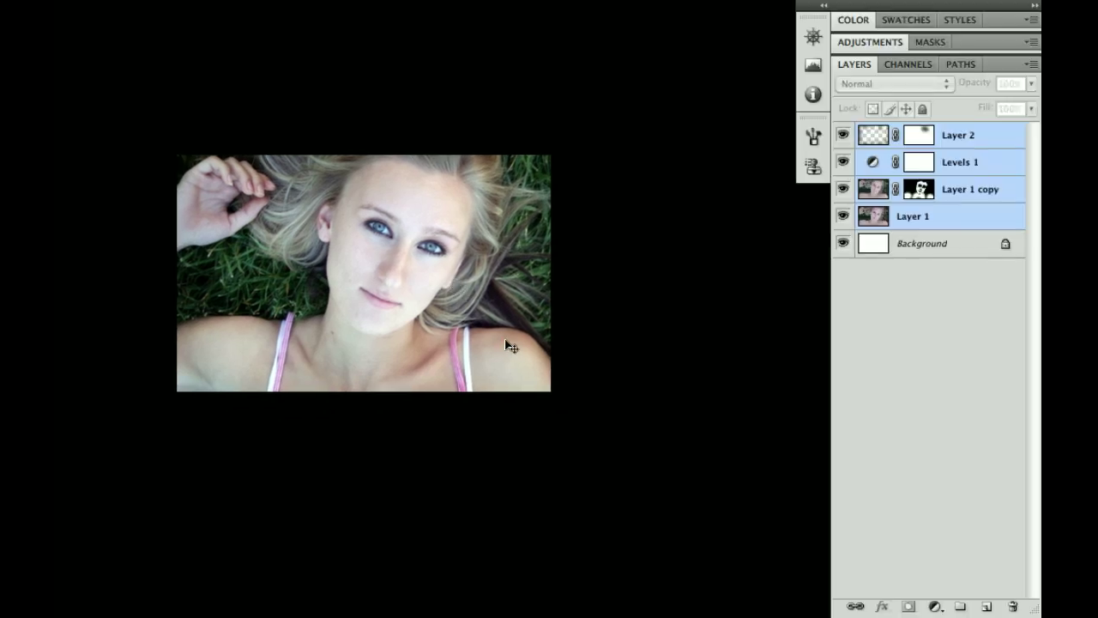
drag(843, 136, 845, 206)
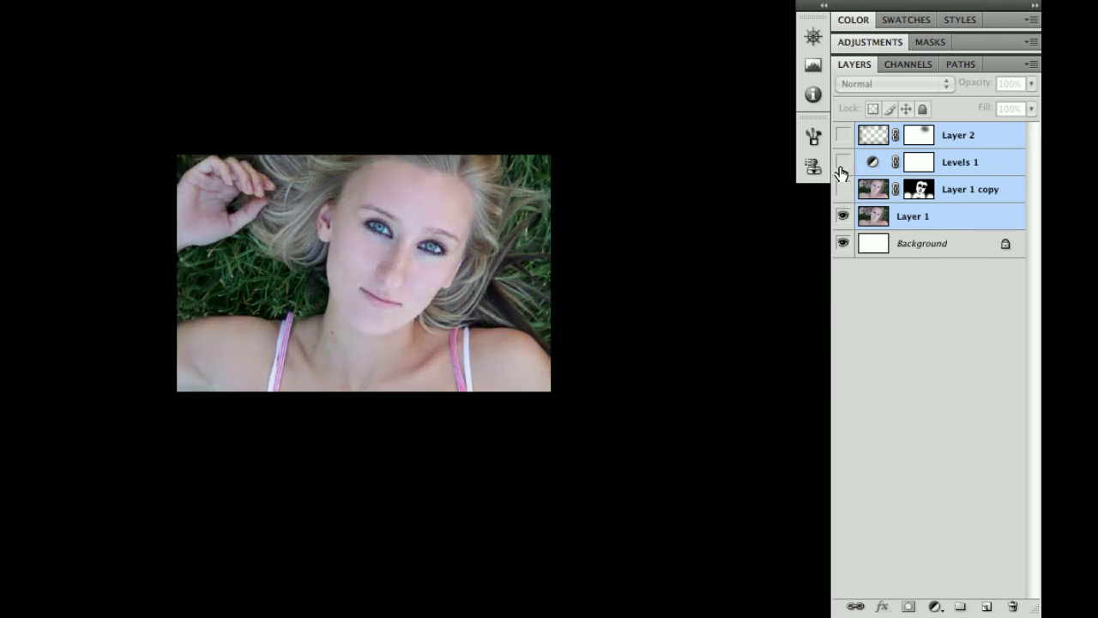
click(844, 162)
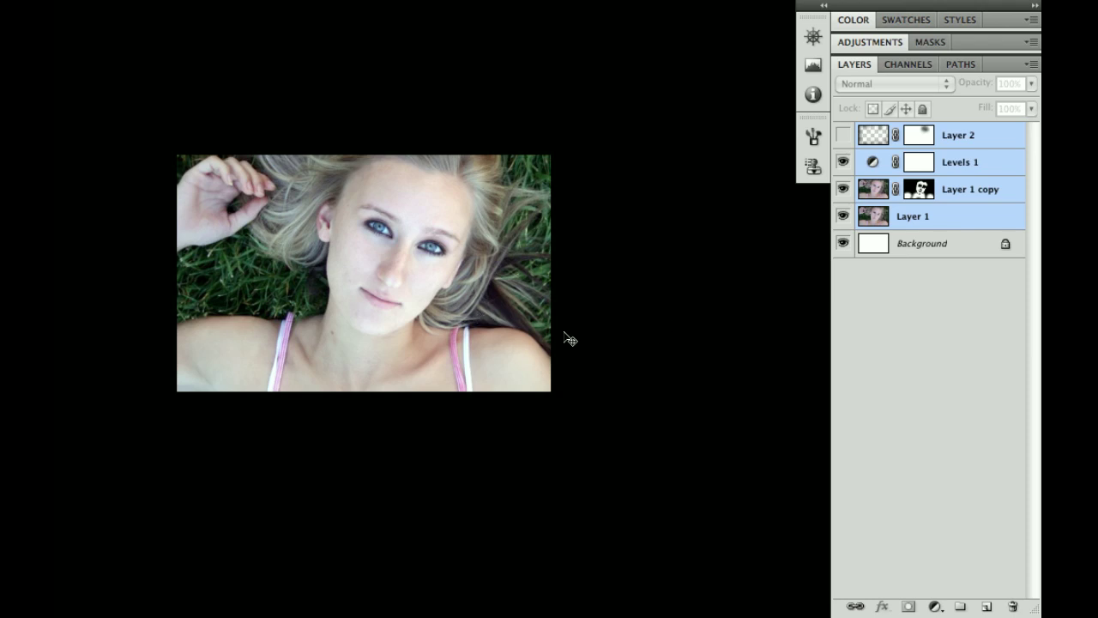
click(843, 134)
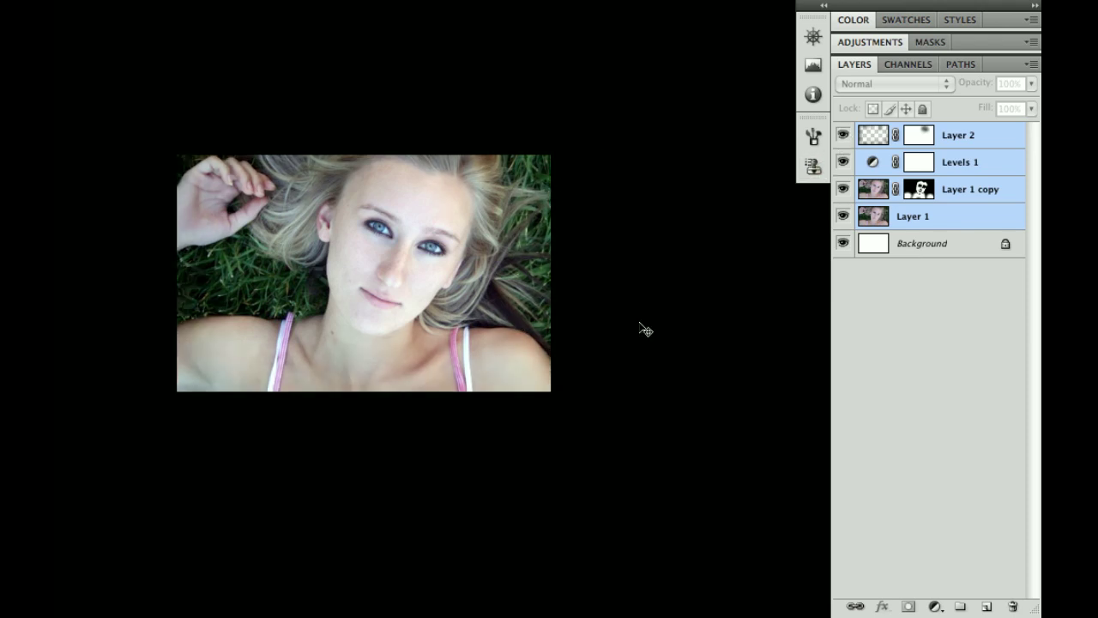